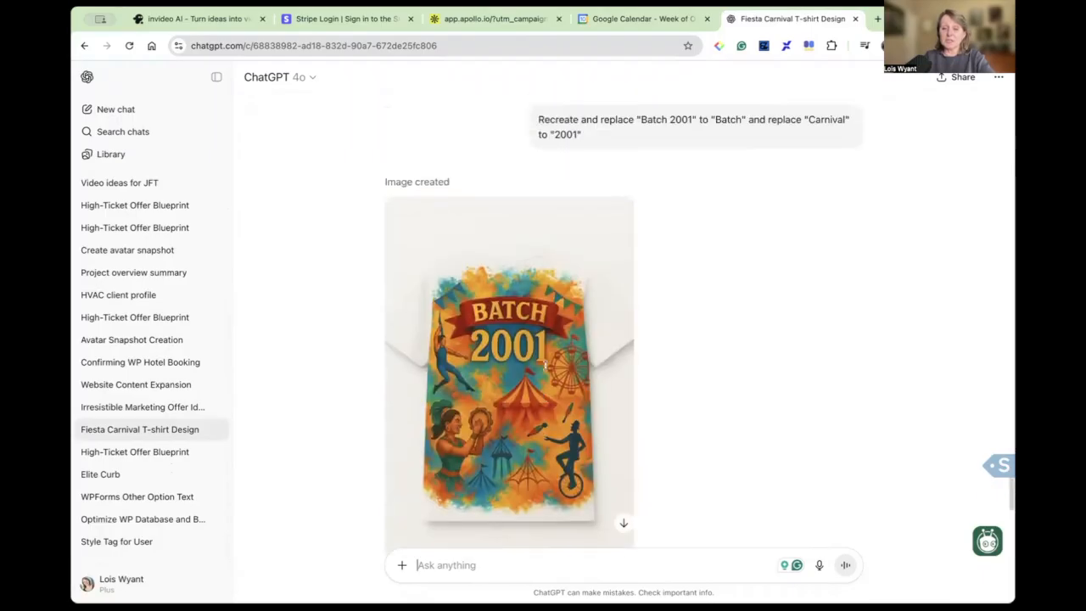
Step: Review the generated Fiesta Carnival T-shirt designs and their revision prompts in the open chat
scroll(546, 369, up, 15)
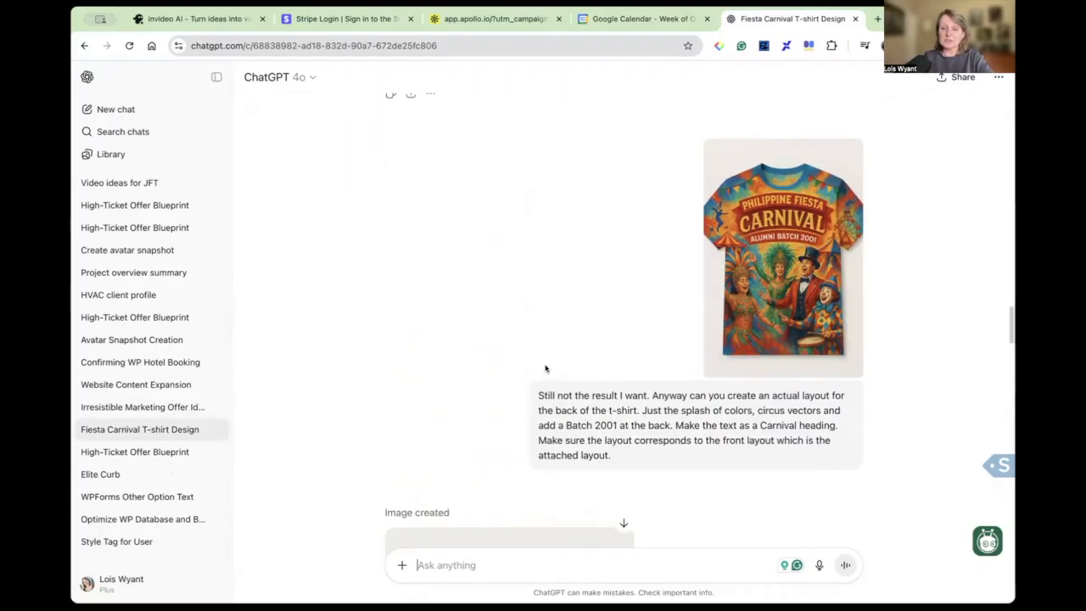
scroll(547, 368, up, 9)
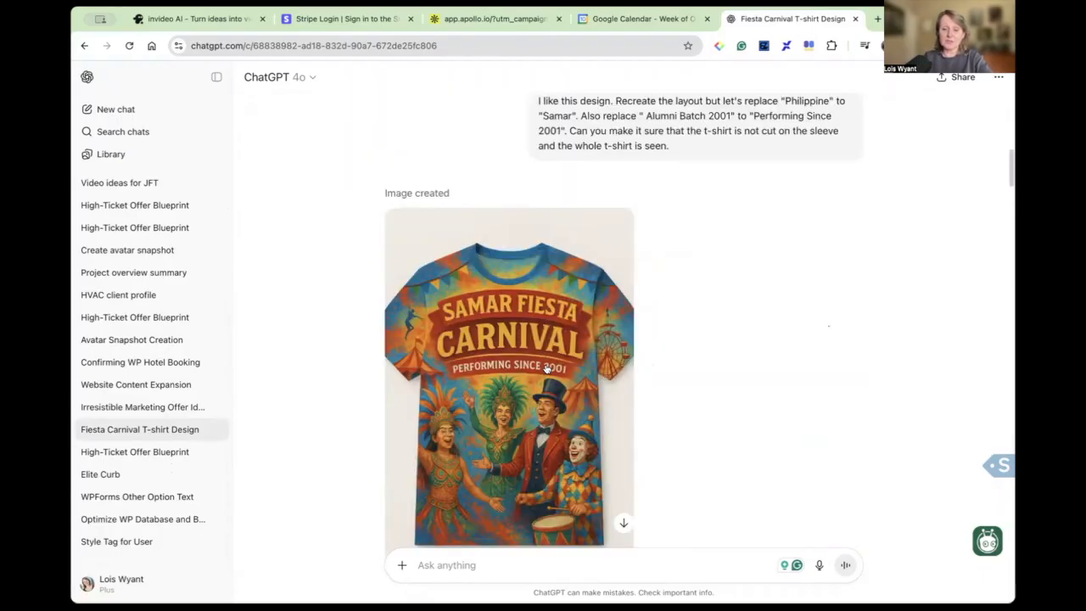
scroll(546, 368, down, 6)
scroll(547, 368, up, 4)
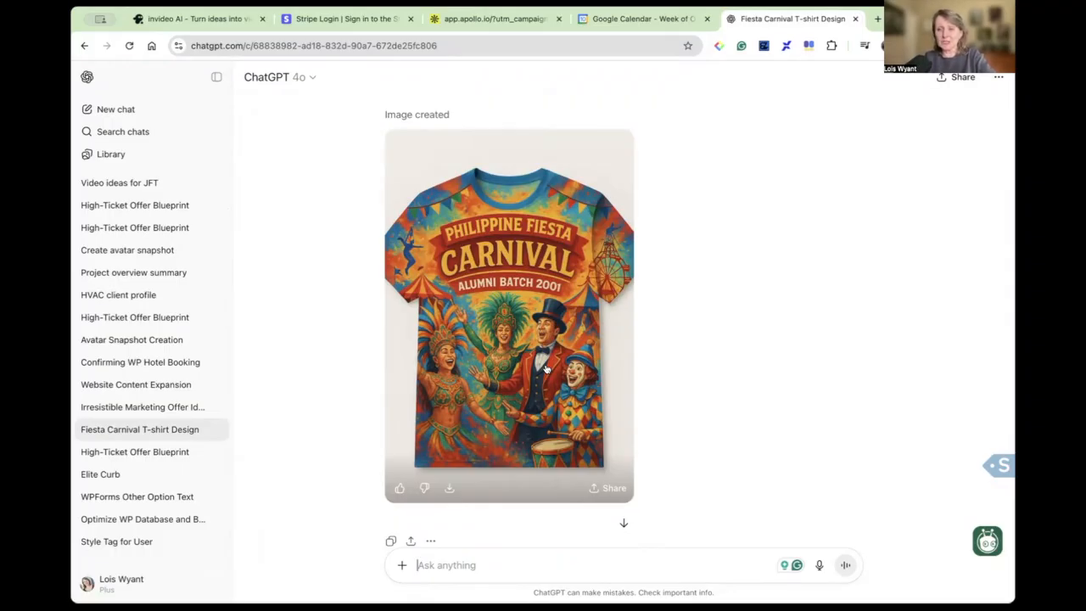
Step: Open The Giant Builders project, look through its chats and open the one about leadership
scroll(133, 349, up, 5)
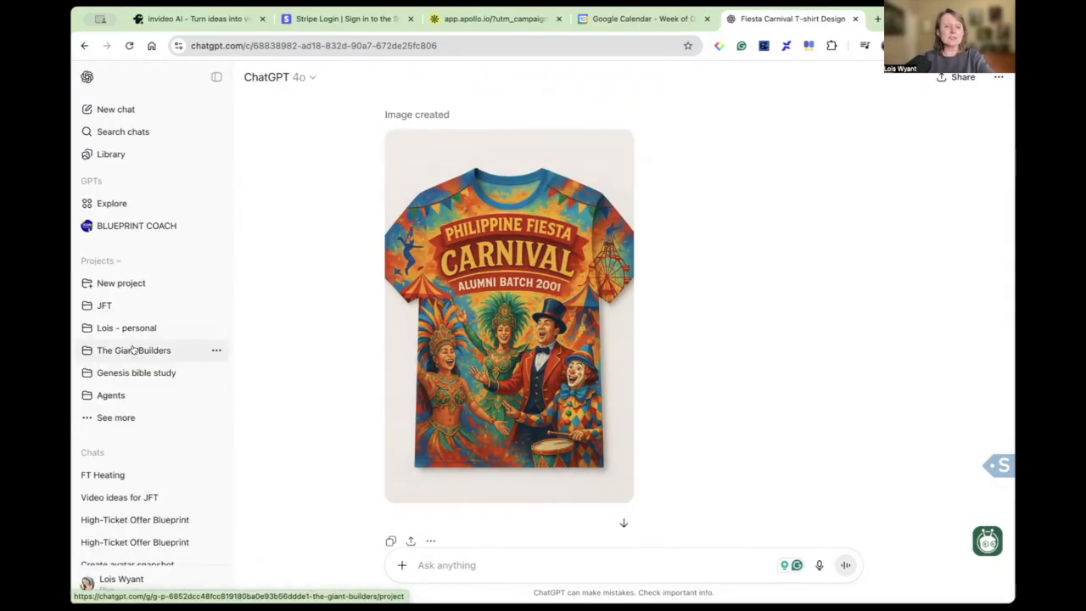
click(133, 350)
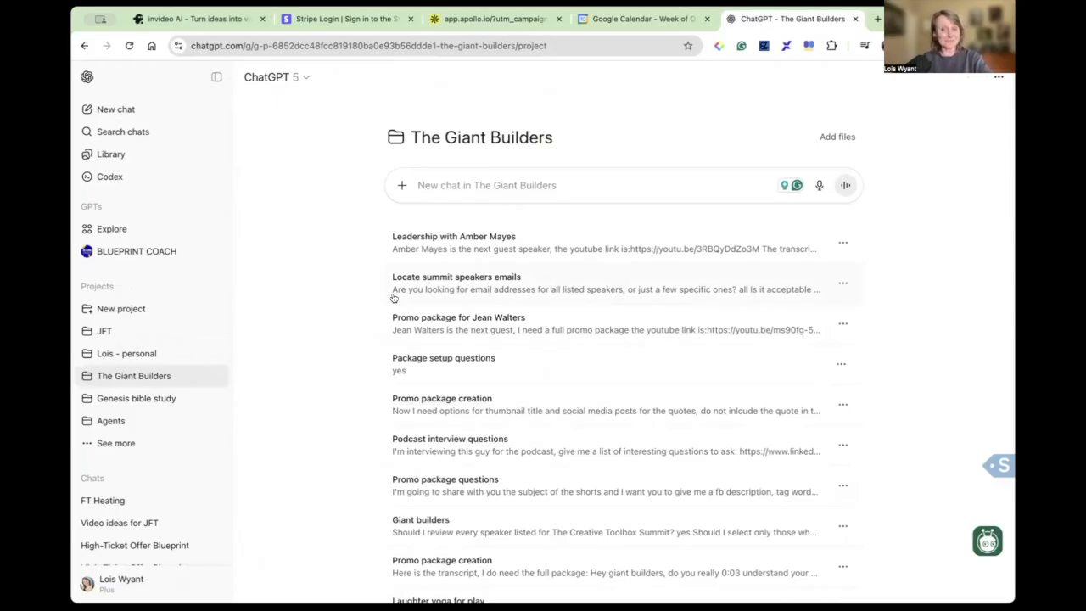
scroll(417, 347, down, 4)
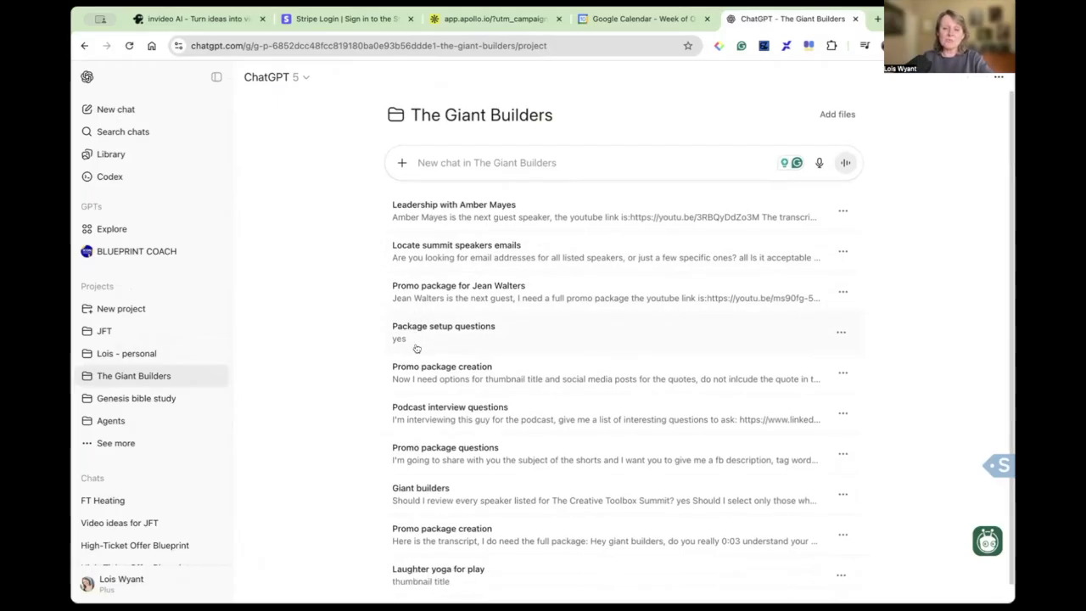
scroll(417, 347, up, 4)
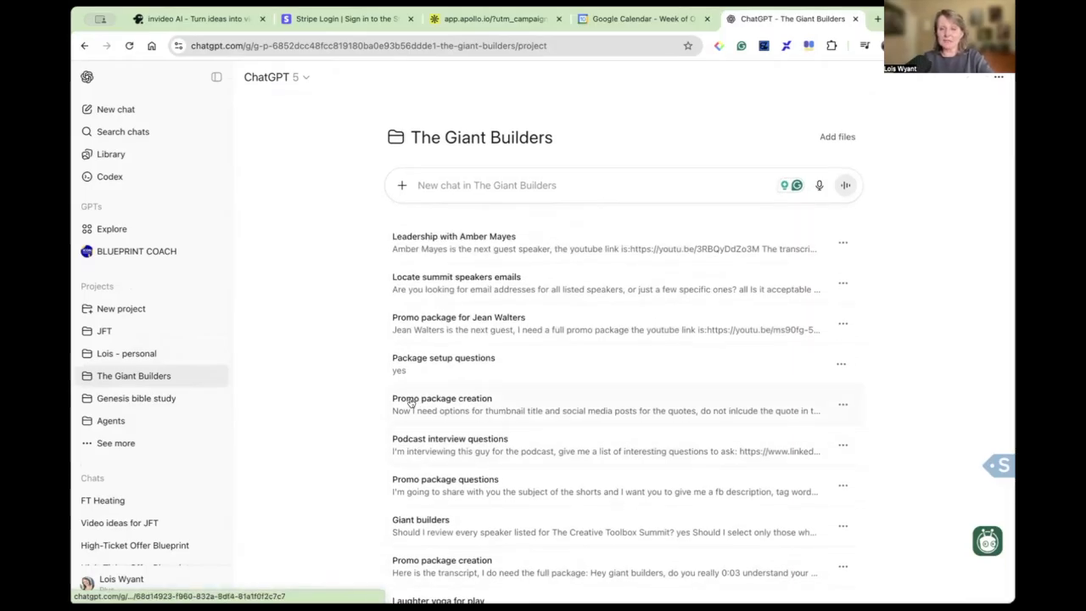
click(553, 238)
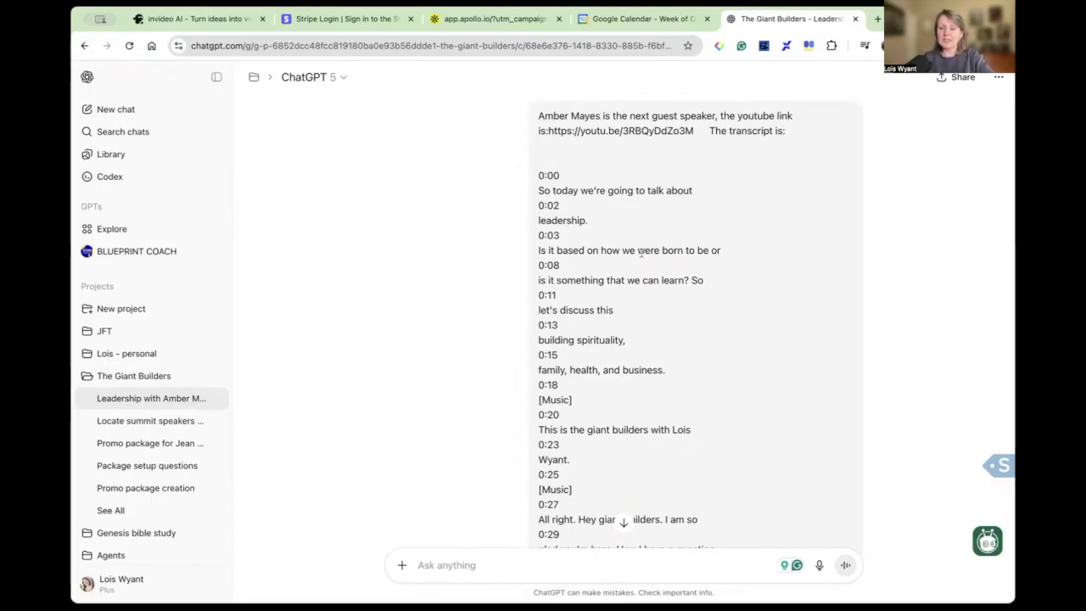
Step: Examine the episode transcript prompt and the resulting YouTube titles, thumbnail title, description and timestamps
scroll(645, 246, down, 3)
scroll(642, 252, down, 20)
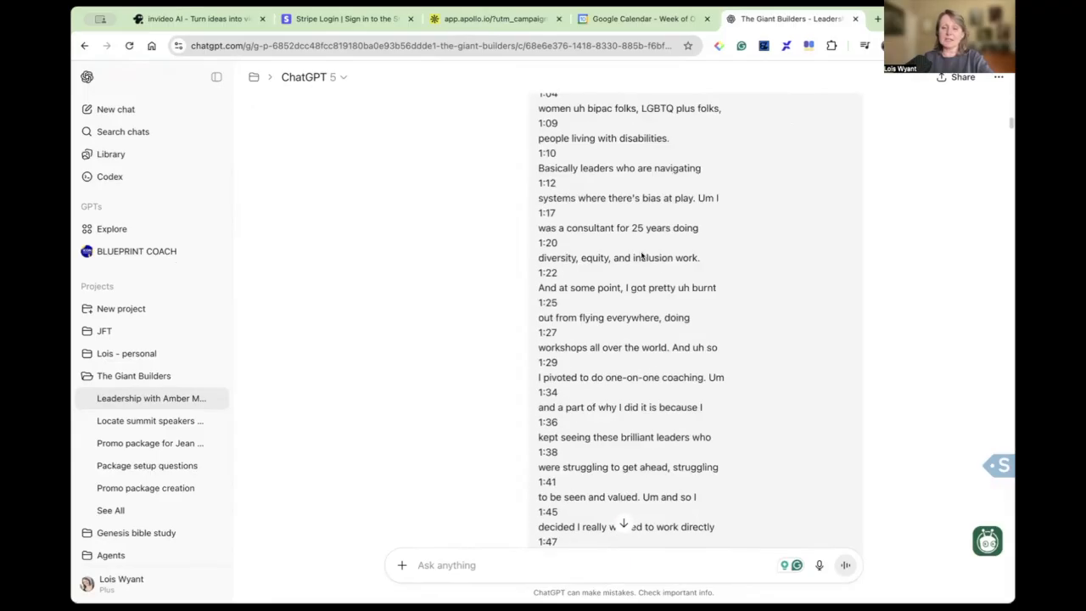
scroll(642, 252, down, 20)
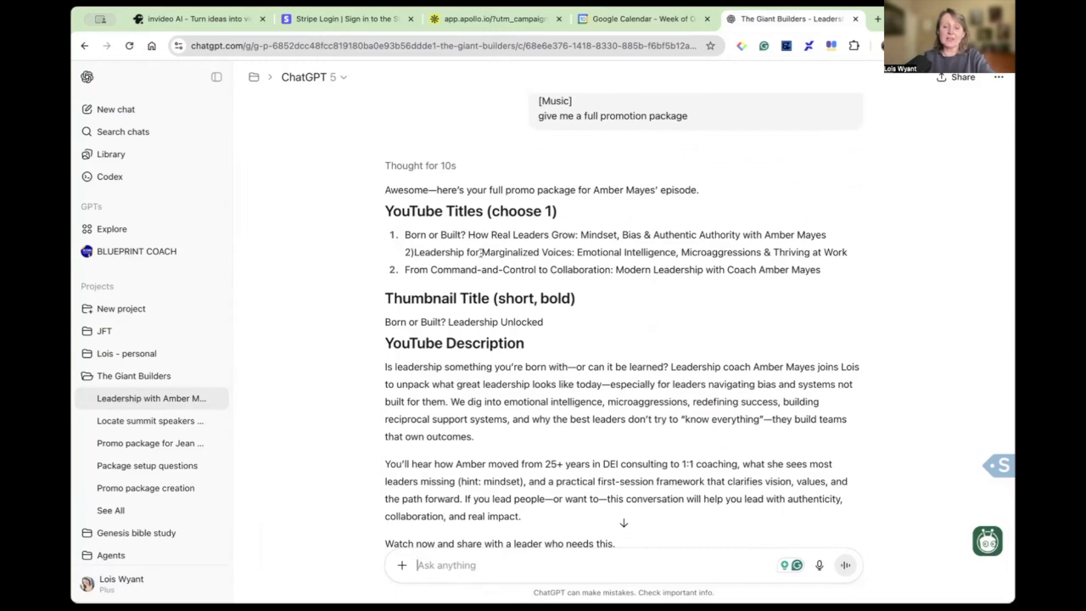
scroll(482, 253, down, 2)
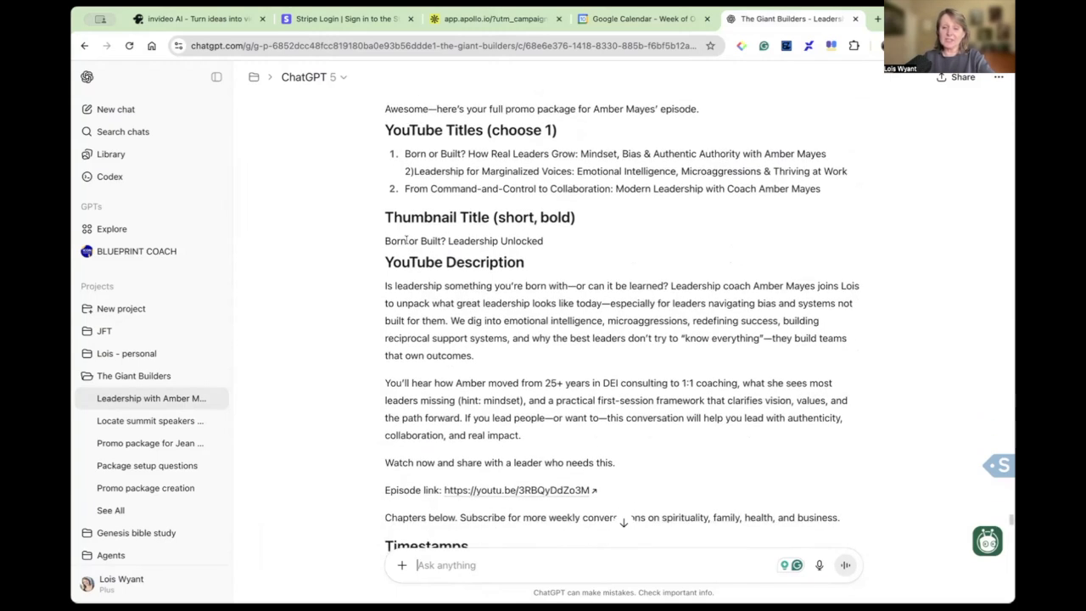
scroll(476, 259, down, 2)
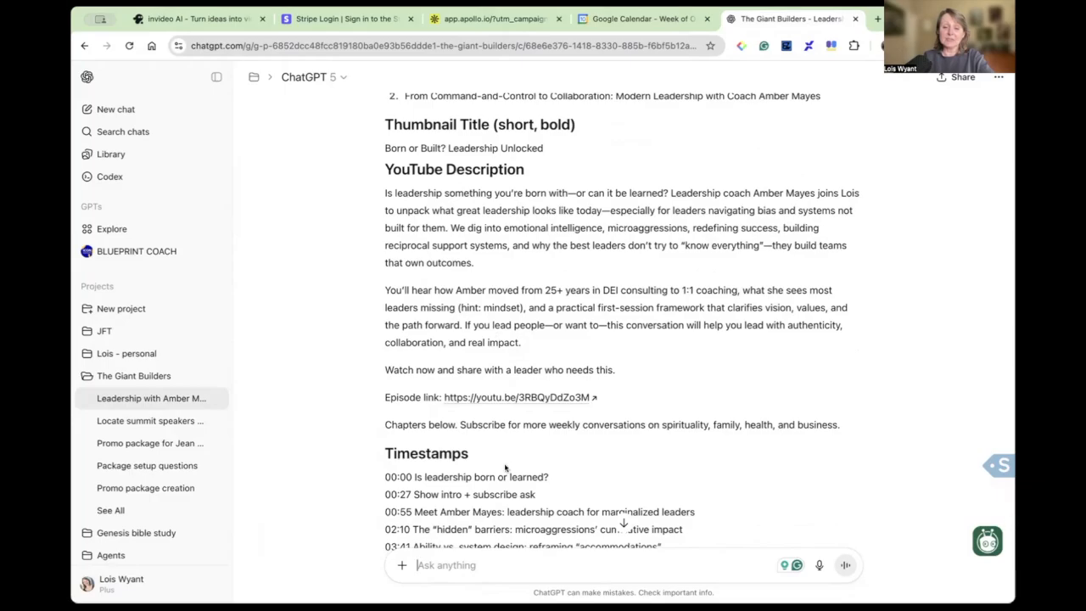
scroll(505, 424, down, 3)
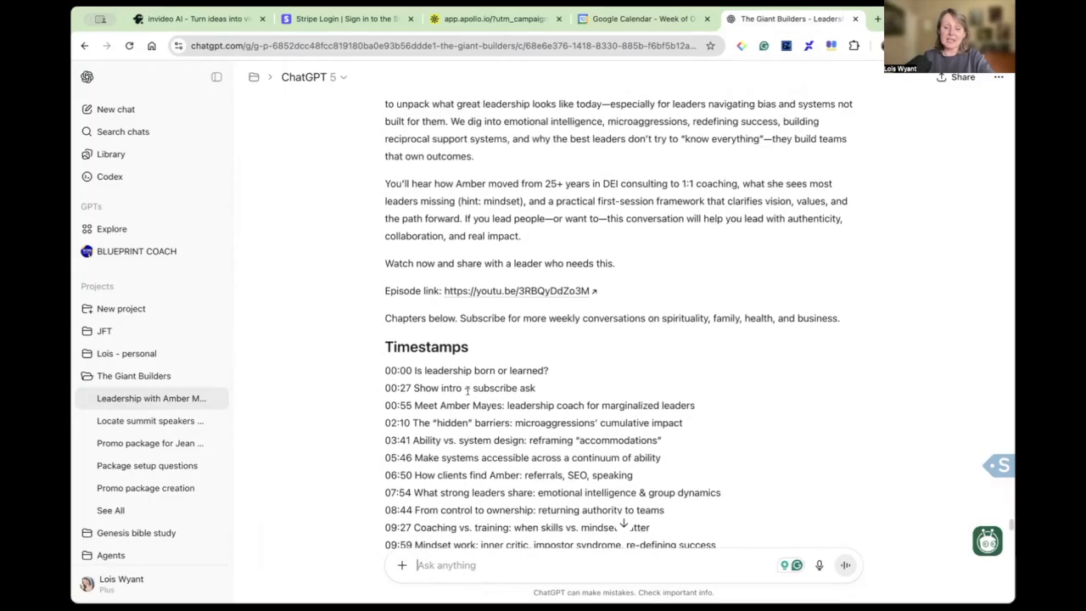
Step: Read through the promo package's tagwords, standout quotes, Facebook group post, promotional email and placement notes
scroll(467, 390, down, 15)
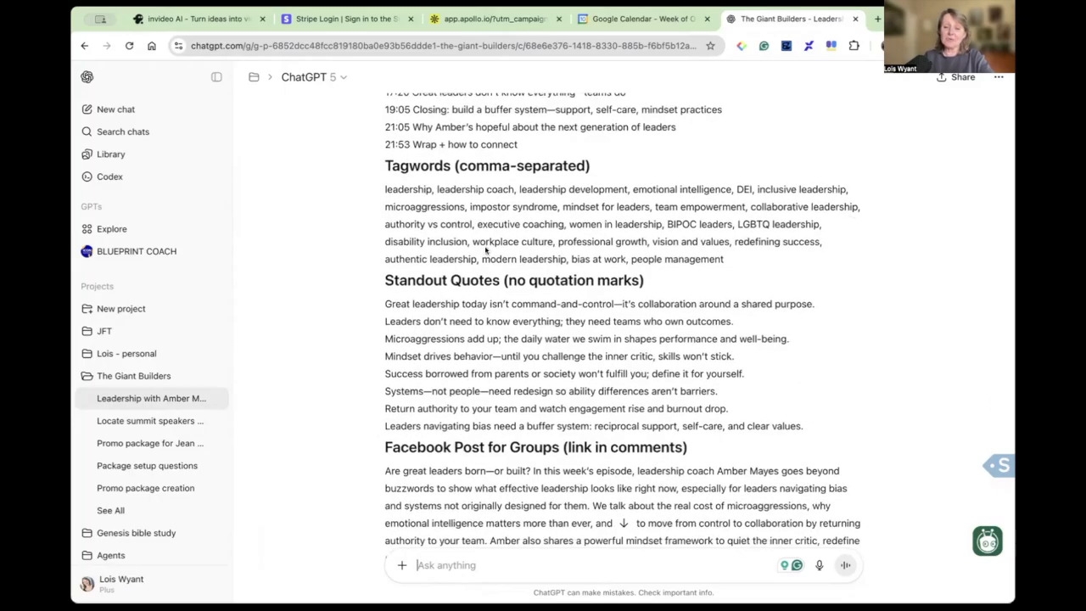
scroll(490, 347, down, 1)
scroll(491, 347, down, 5)
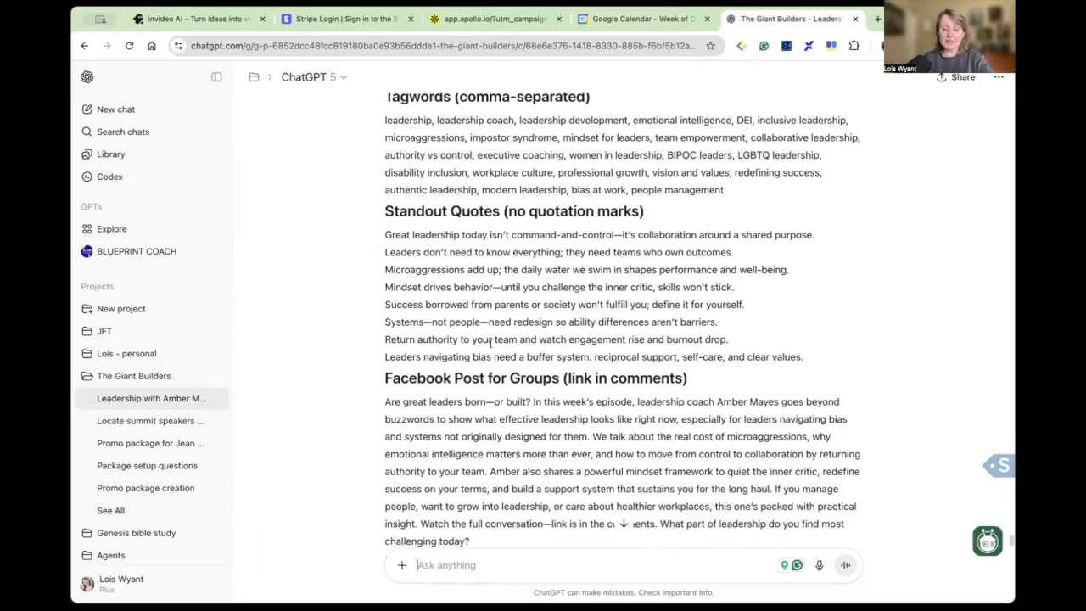
scroll(515, 303, down, 7)
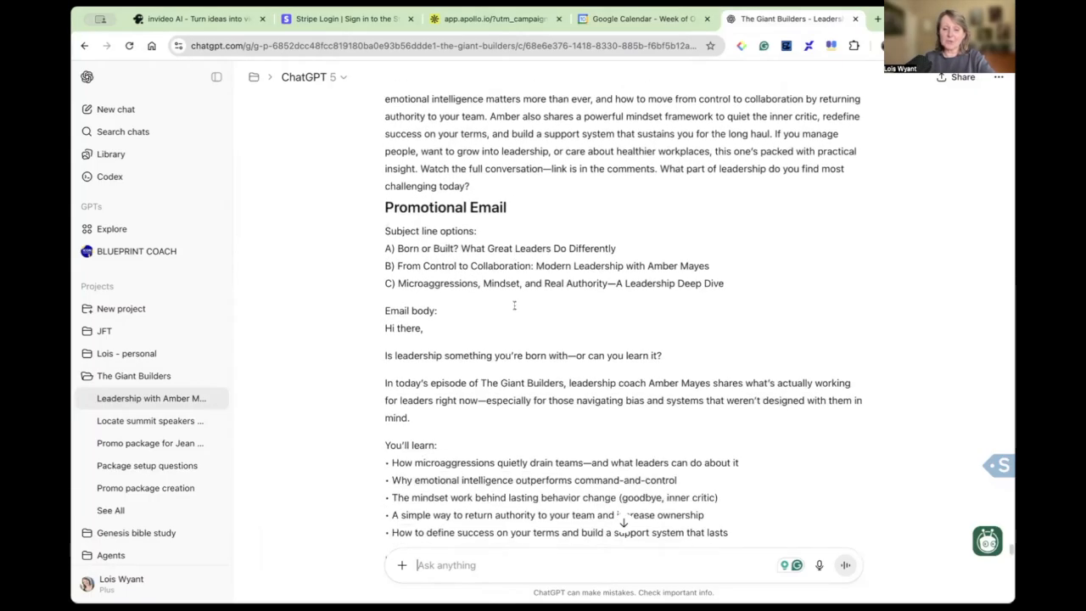
scroll(517, 293, up, 2)
scroll(522, 281, down, 3)
scroll(522, 282, down, 5)
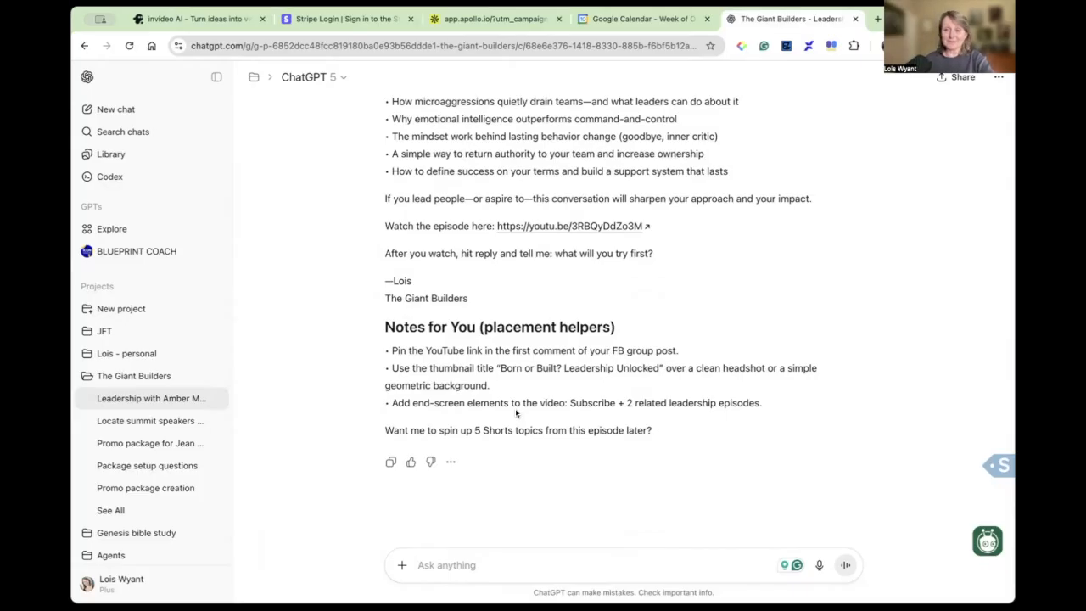
scroll(516, 413, up, 3)
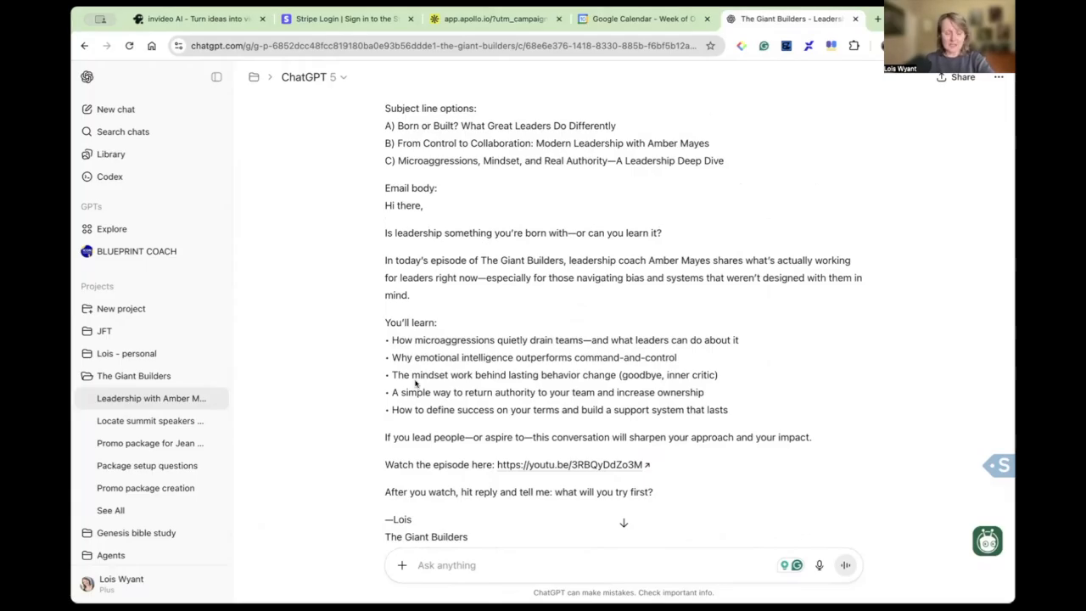
Step: Open the JFT project to view its chats and place the cursor in its new chat prompt
click(136, 533)
click(105, 331)
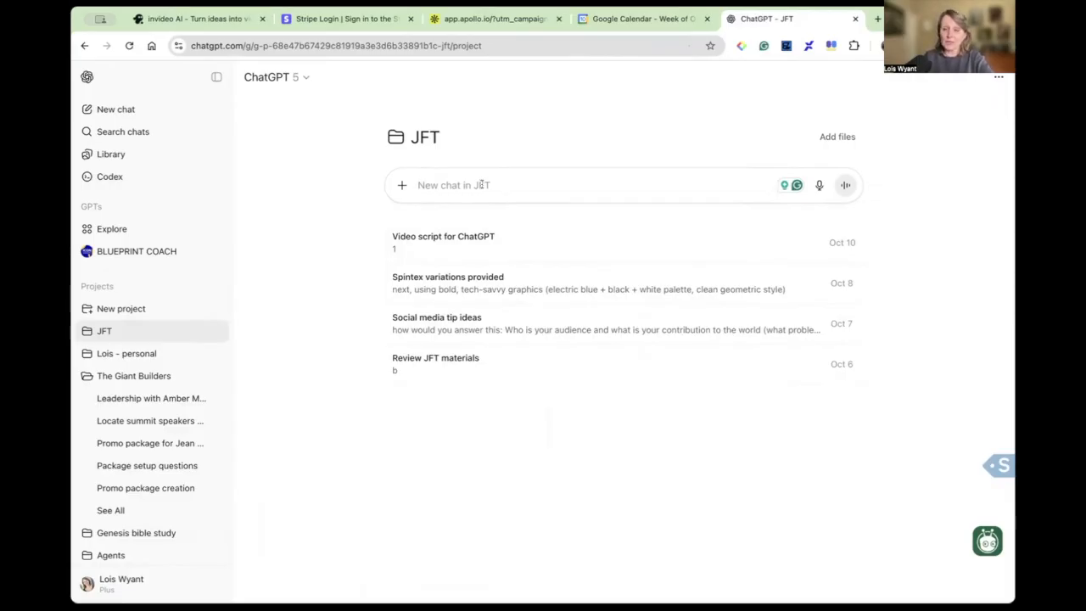
click(481, 184)
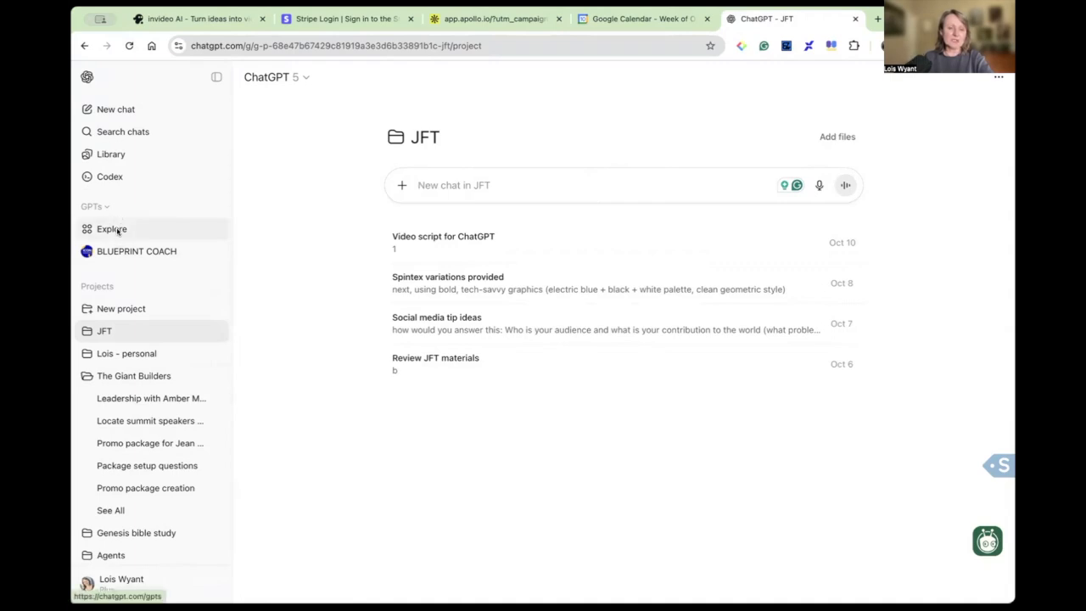
Step: Explore the GPT store and look through the featured, ChatGPT-made, writing and productivity GPTs
click(118, 231)
scroll(514, 317, down, 6)
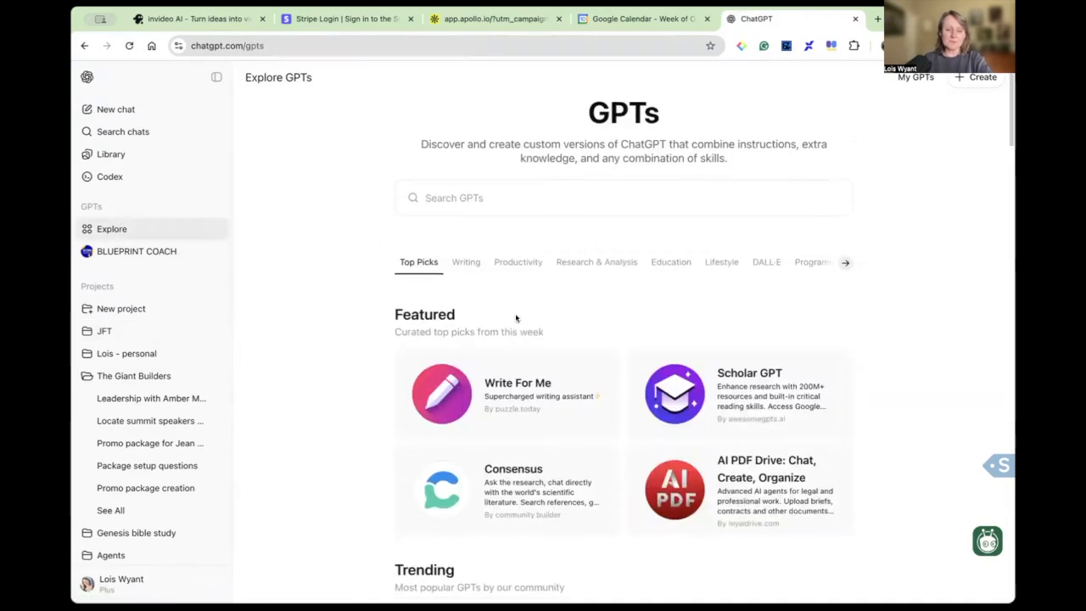
scroll(516, 318, down, 4)
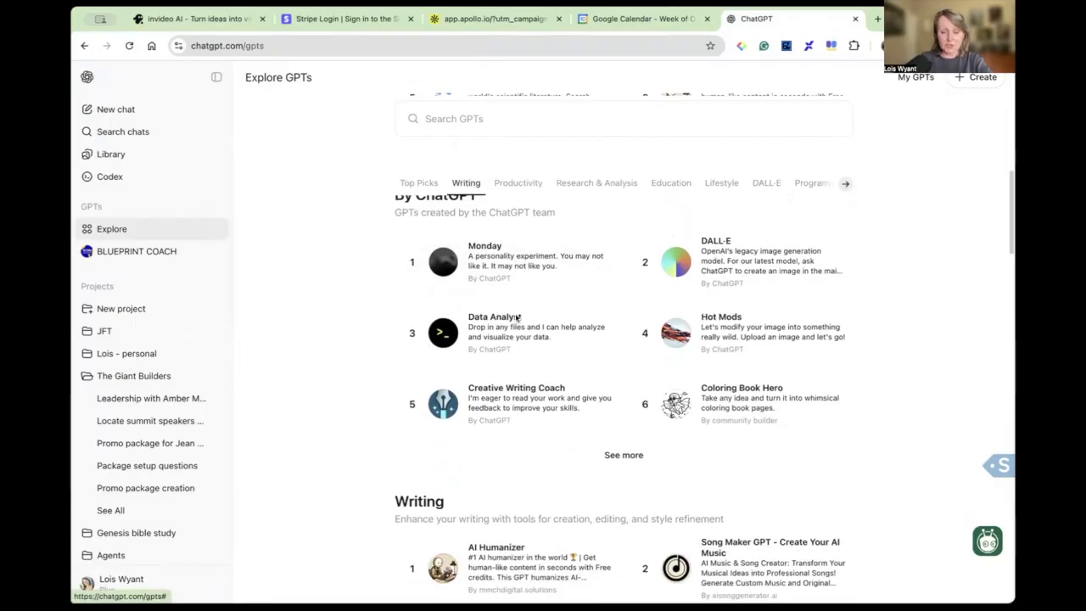
scroll(517, 319, down, 8)
scroll(517, 318, up, 15)
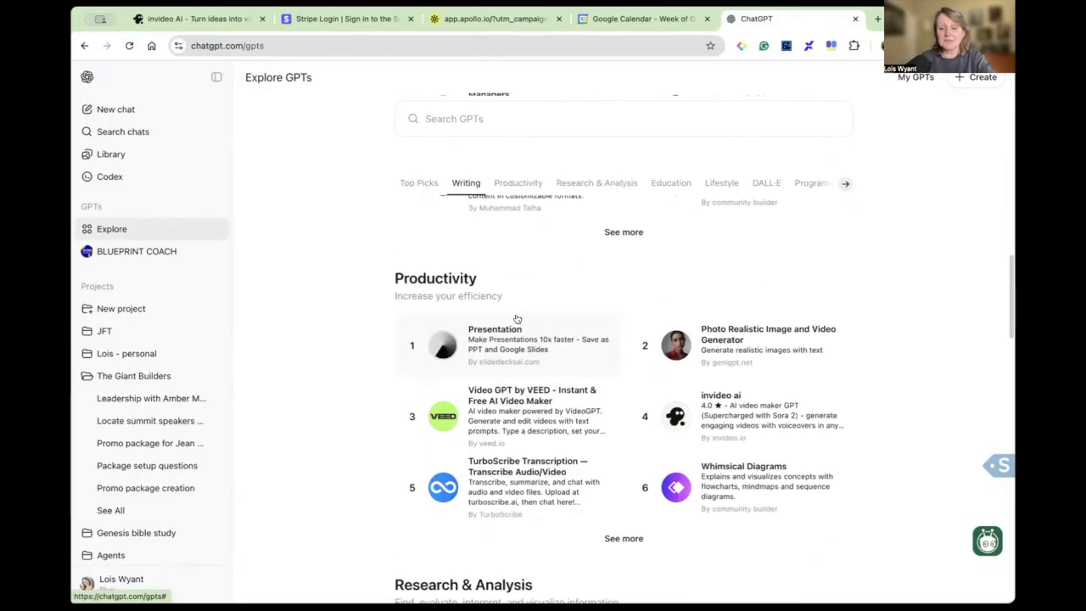
scroll(516, 318, up, 3)
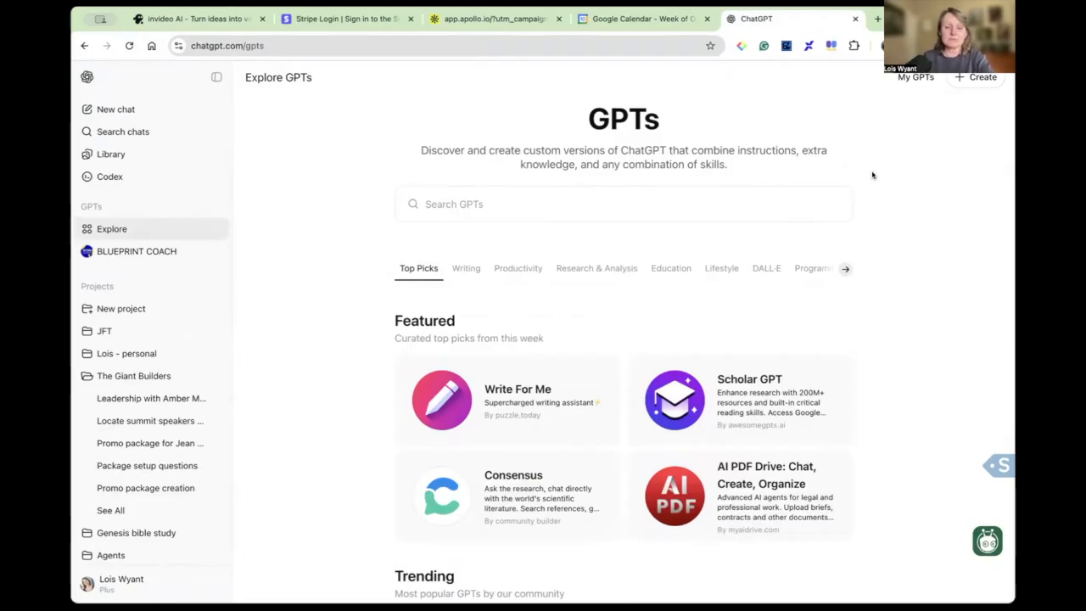
Step: Start creating a new custom GPT and generate its profile image with DALL·E
click(968, 77)
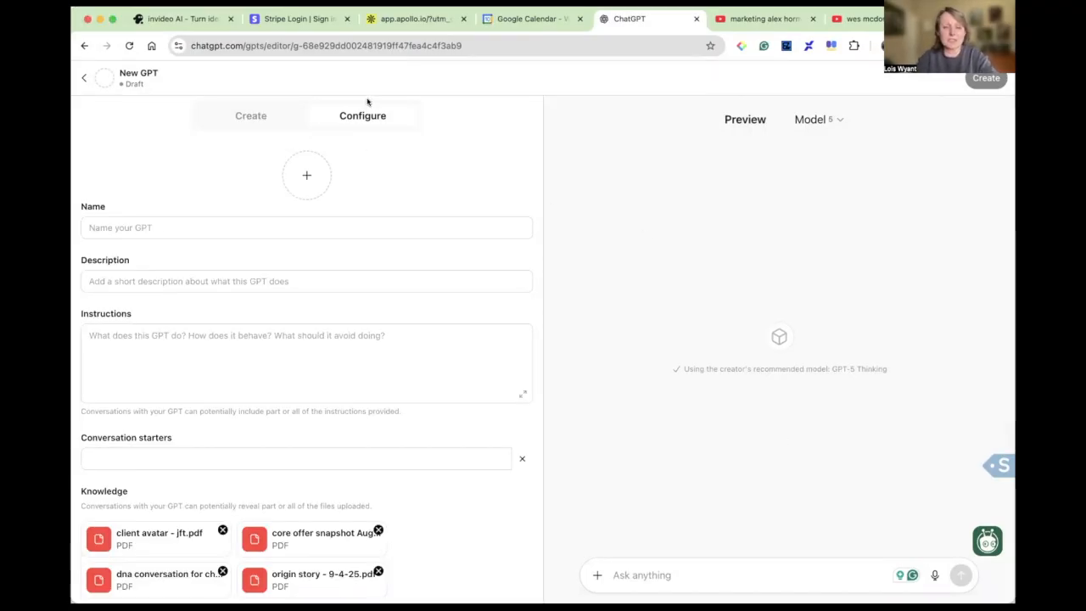
click(308, 175)
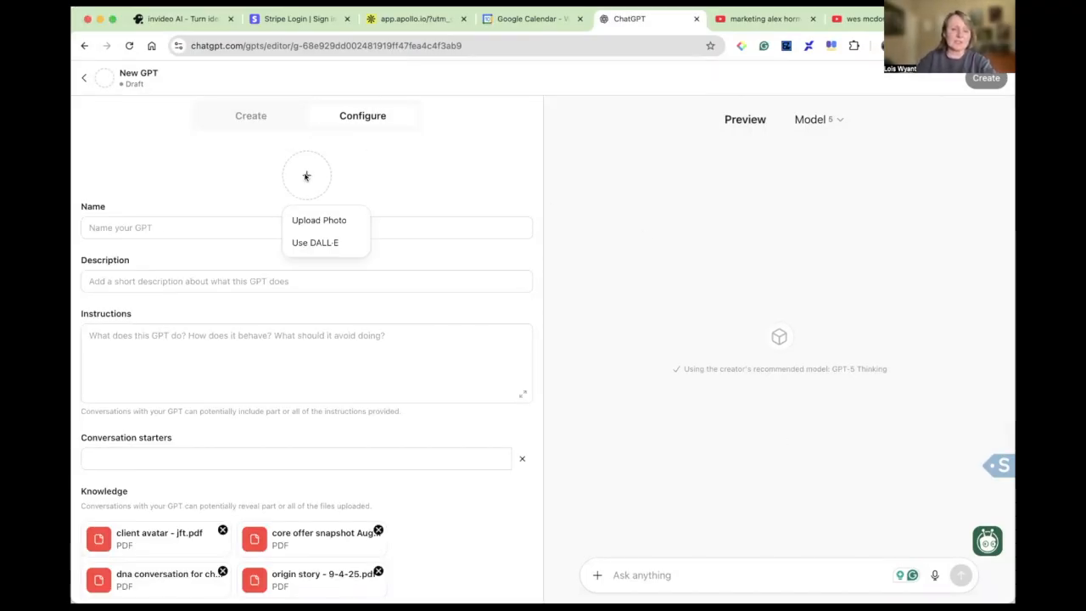
click(307, 244)
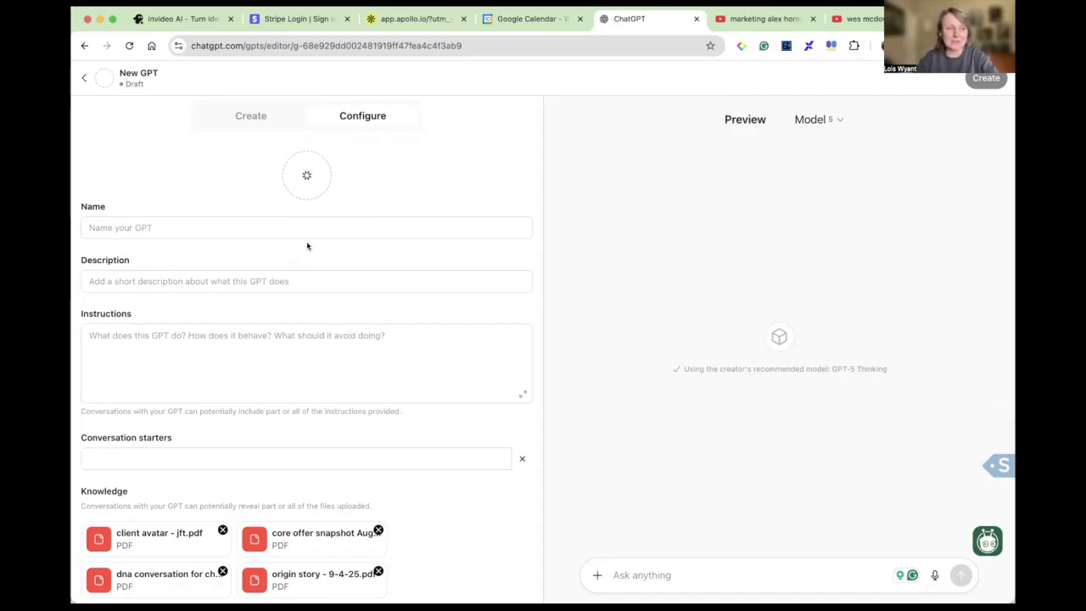
Step: Name the GPT "My weekly video idea list" and describe it as "videos to consider for this week"
click(204, 227)
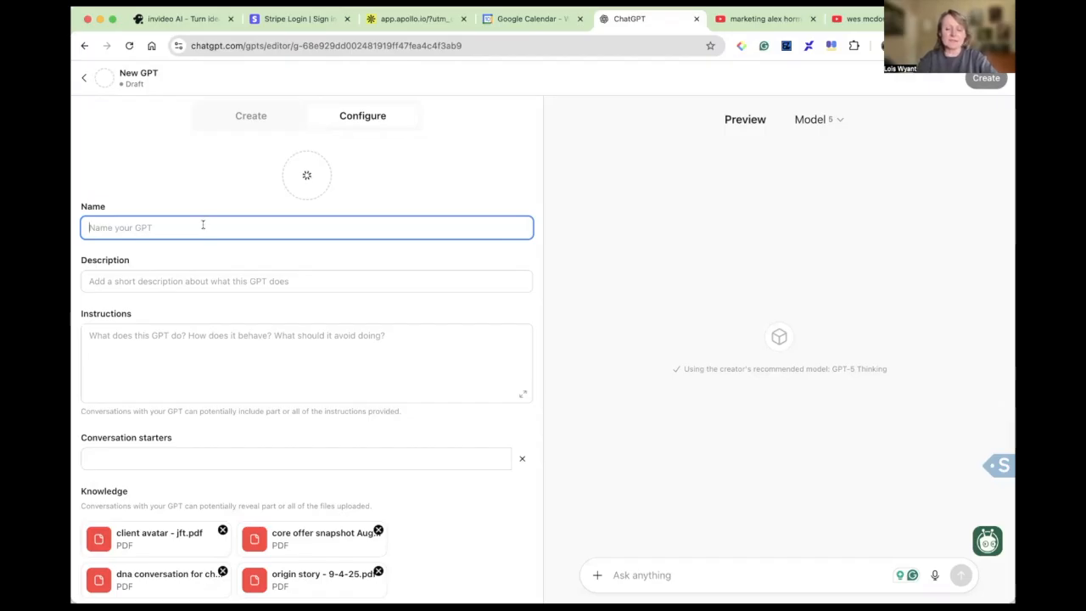
text(M)
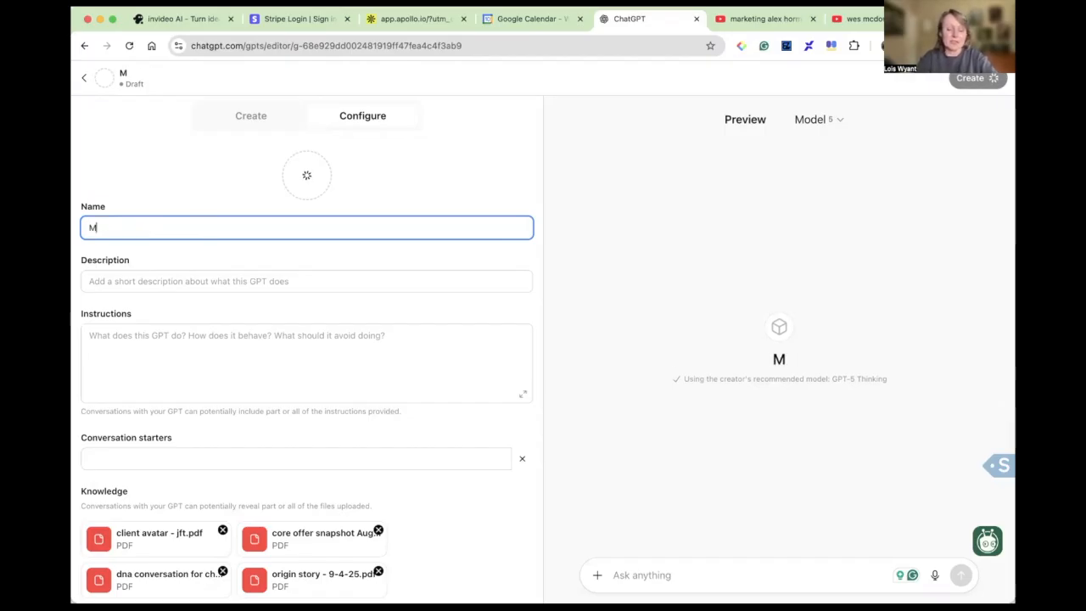
text(y weekly)
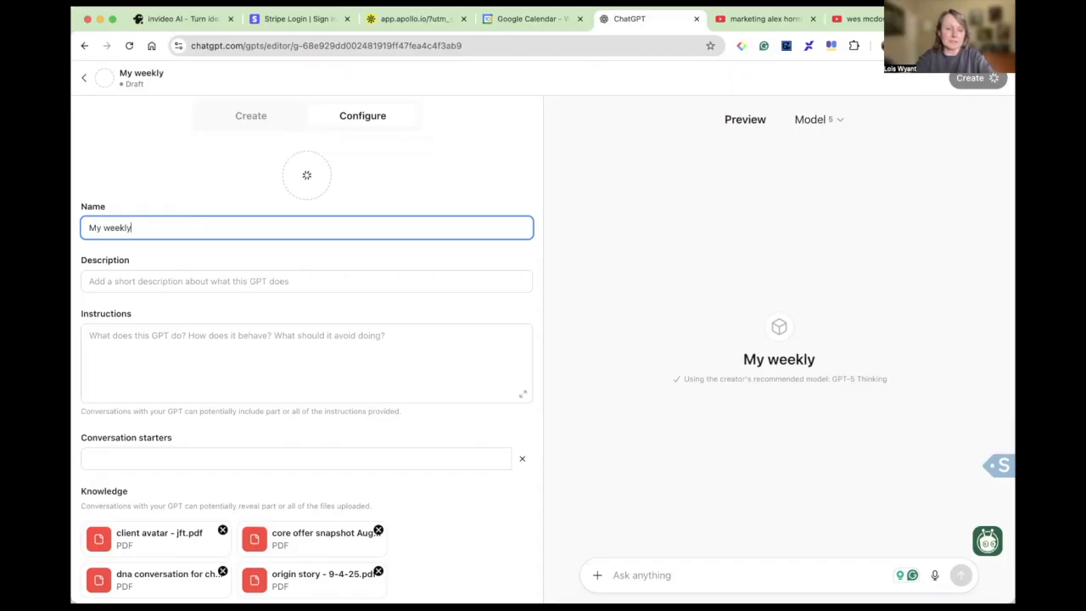
text( video idea list)
click(222, 276)
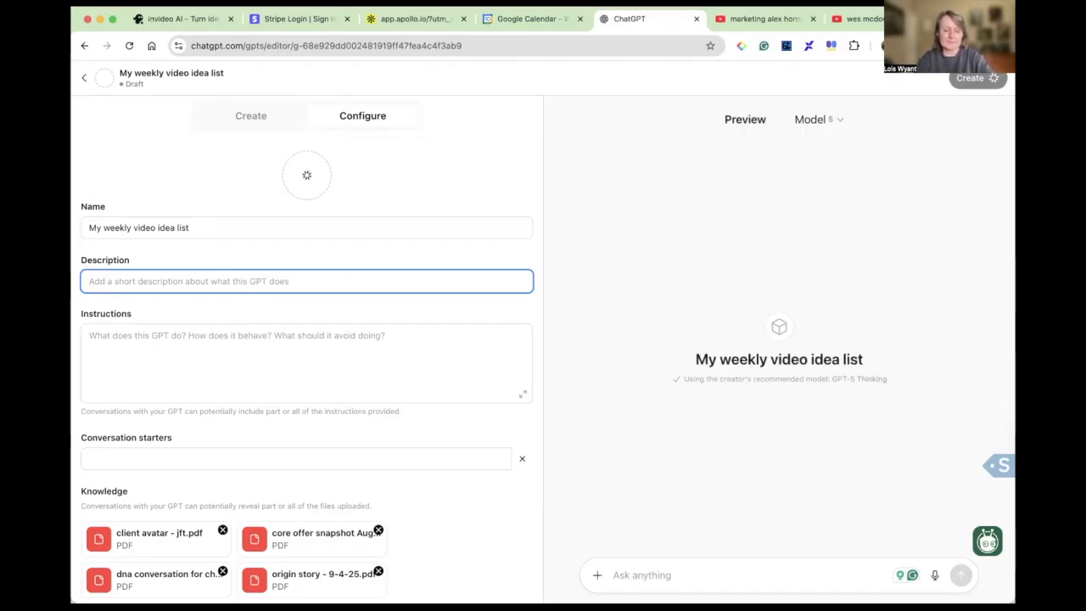
text(videos to consider for this week)
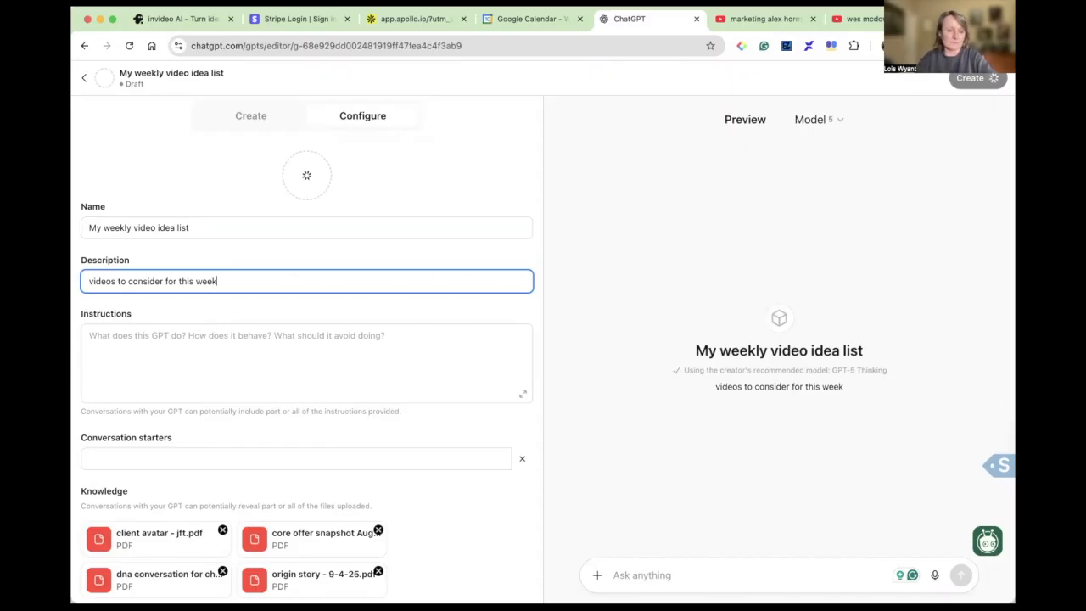
Step: Instruct the GPT to list 10 weekly YouTube video ideas in the style of Alex Hormozi and Wes McDowell, fill content gaps and email it every Friday
click(222, 336)
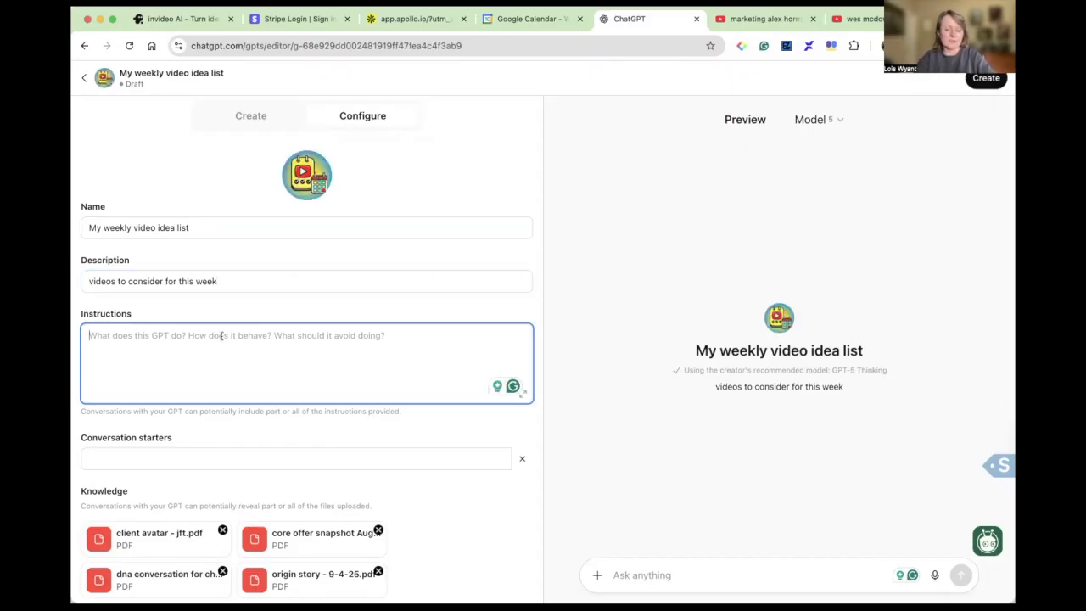
text(I want you to create a weekly list of 10 video ideas that I can create for my YouTube channel.  I like the style of Alex Hormozi and Wes McDowell.  Create videos that are filled with information to help my followers and potential clients.  Look for gaps that are being missed in other videos.   I want you to email me this list every Friday.)
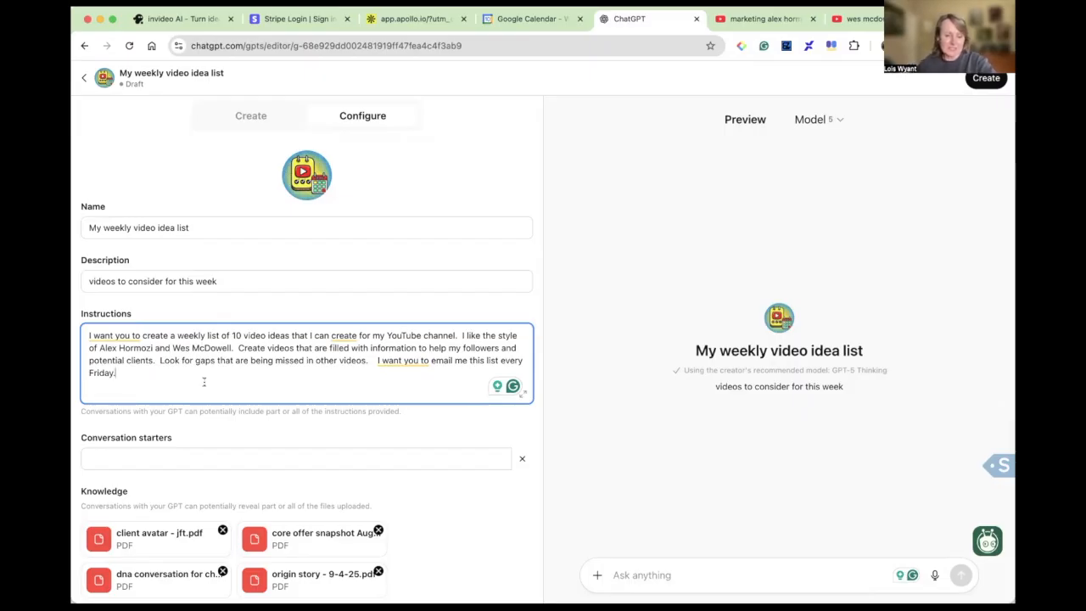
scroll(239, 431, down, 3)
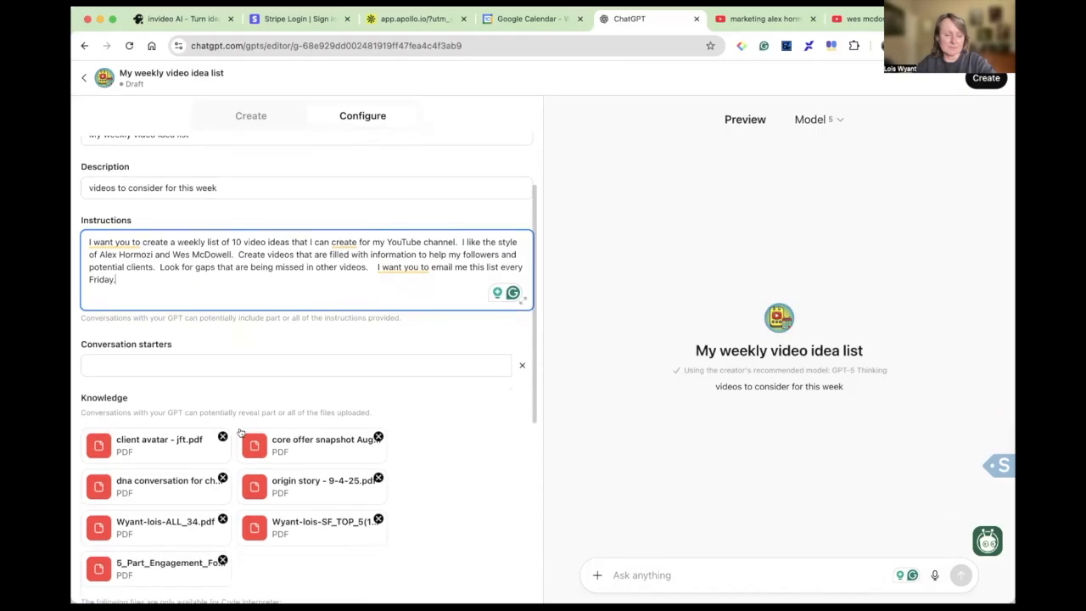
Step: Review the GPT's knowledge files, recommended model options, capabilities and conversation starters in its configuration
scroll(239, 431, down, 4)
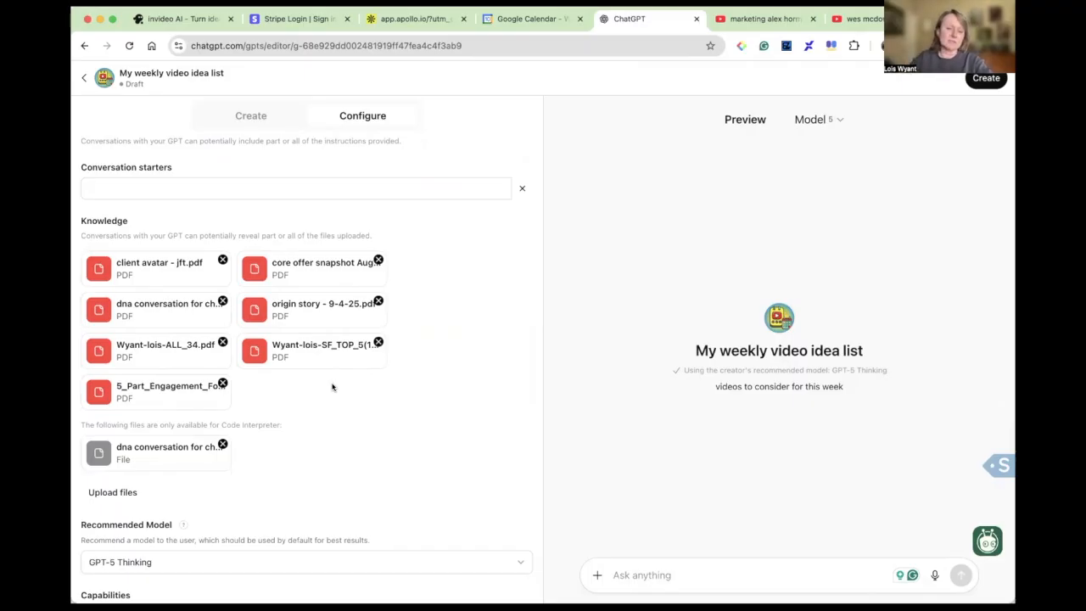
scroll(332, 387, down, 3)
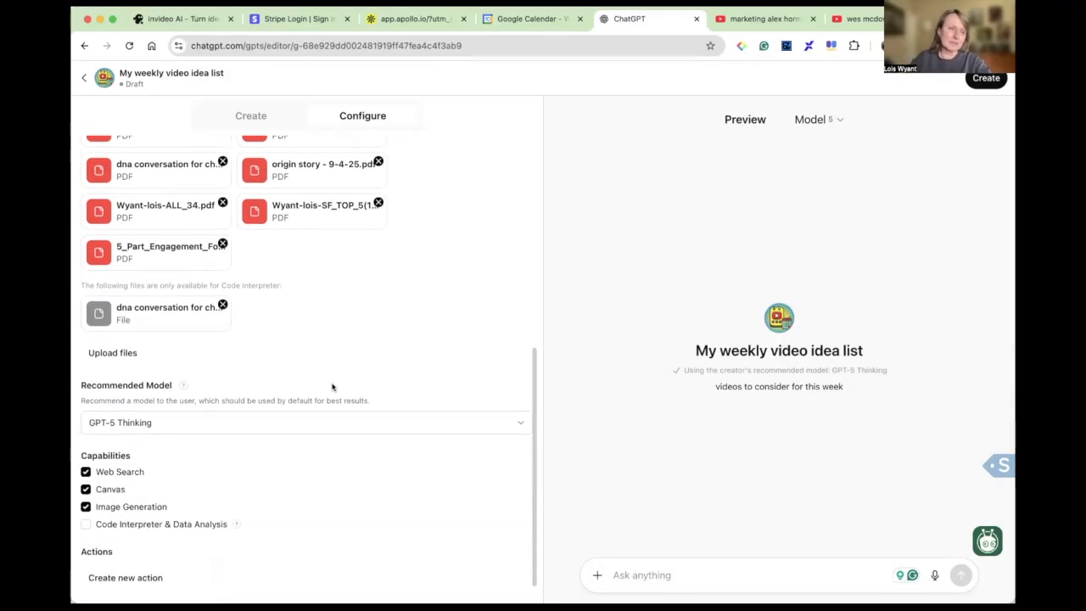
scroll(331, 387, down, 1)
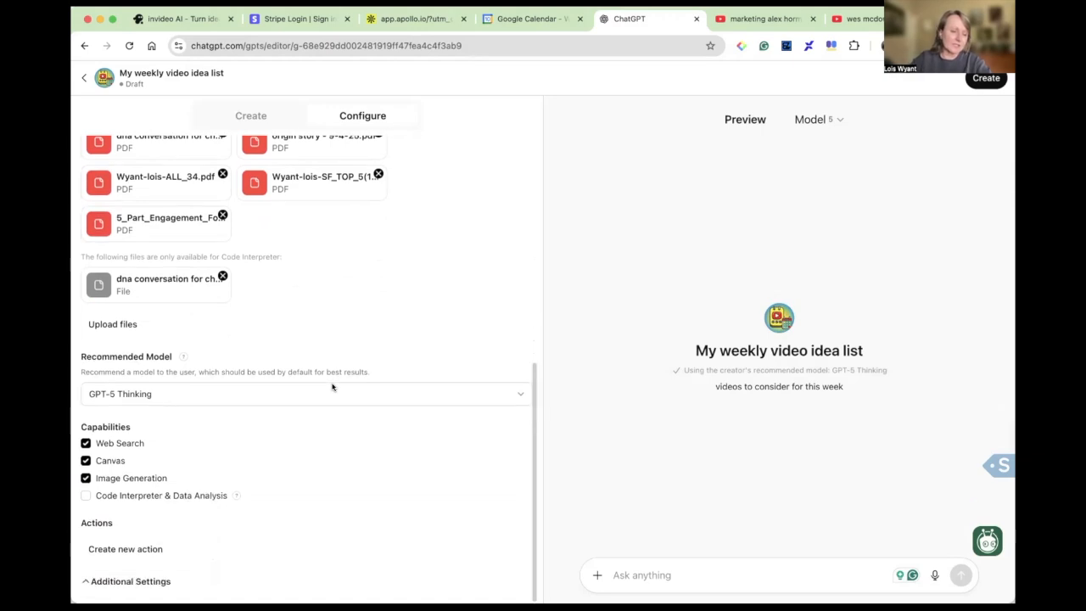
click(204, 394)
click(203, 394)
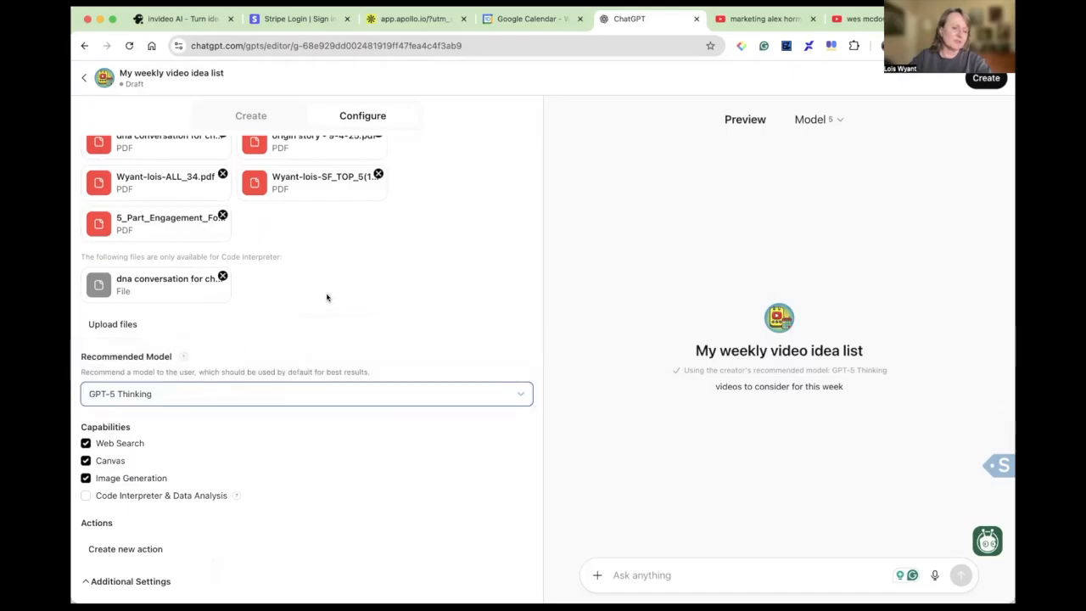
scroll(326, 297, up, 5)
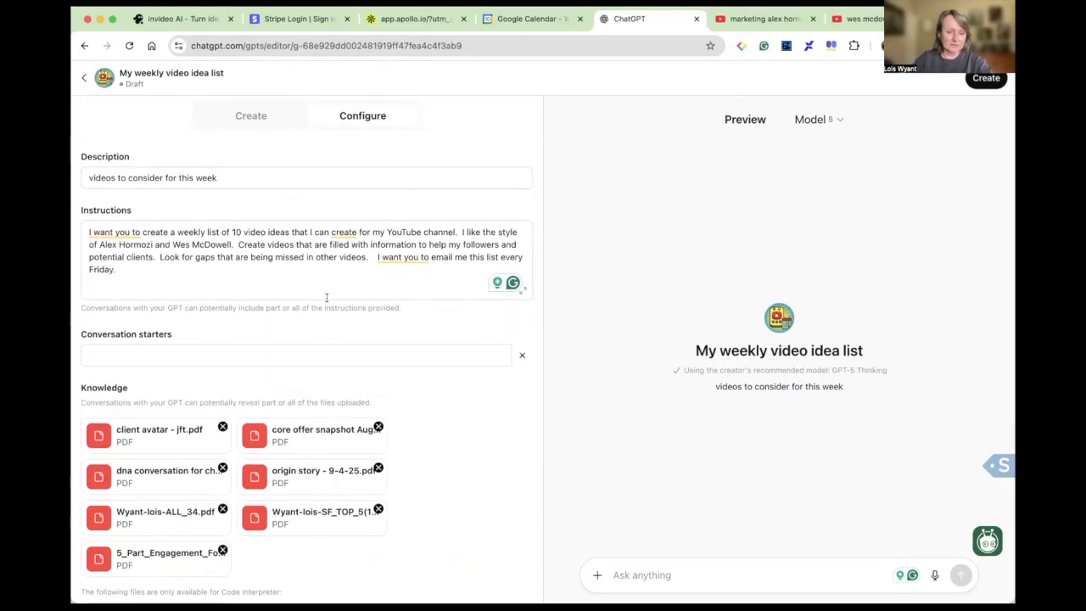
click(288, 354)
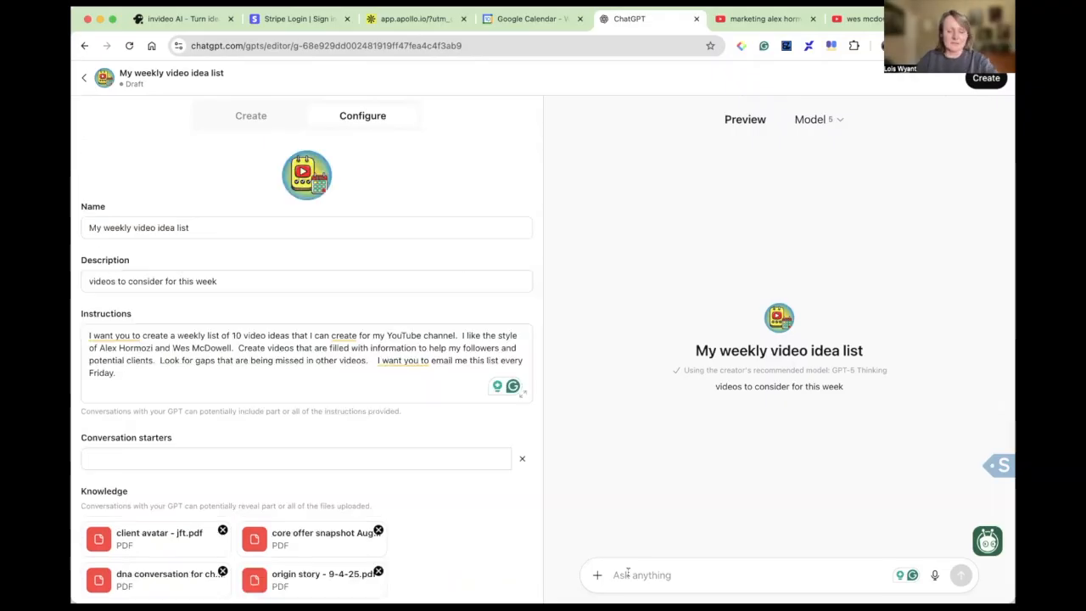
Step: Test the GPT in the preview chat with the prompt "give me the first list of video ideas"
click(627, 575)
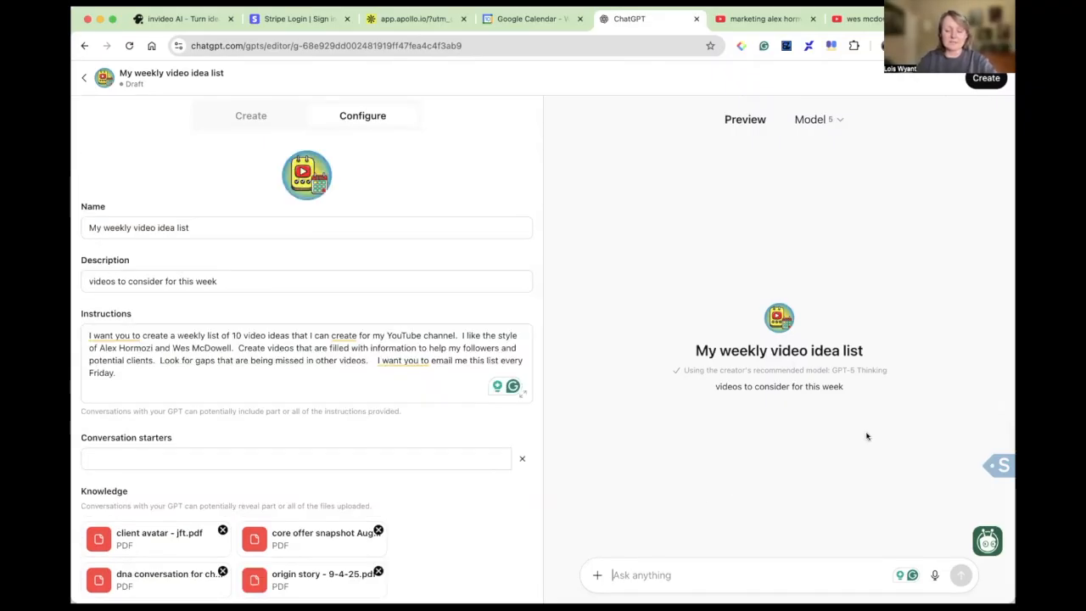
text(give me the first list of)
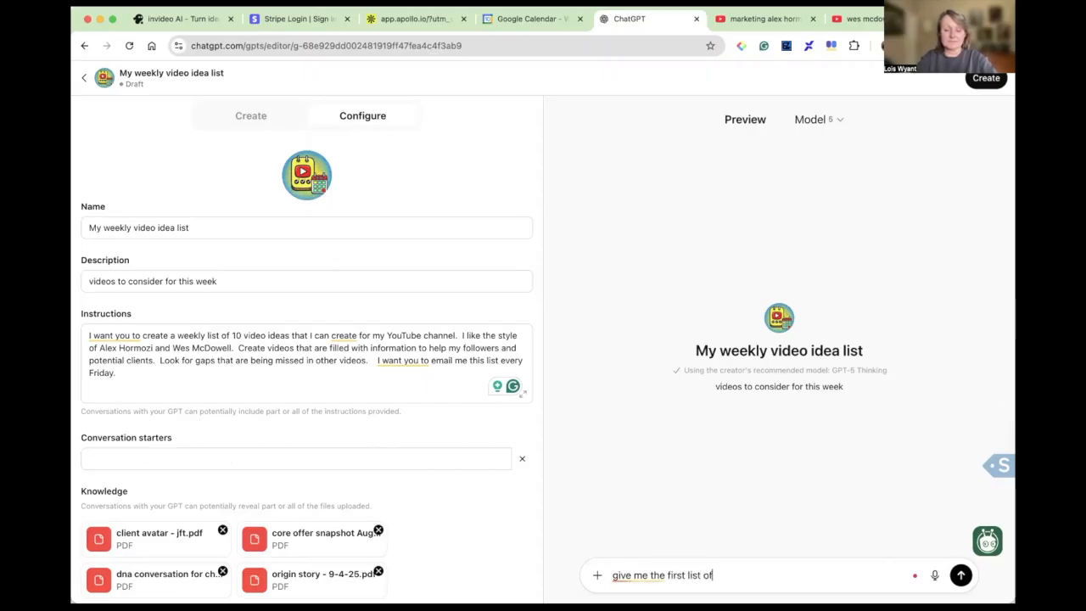
text( vic)
text(deo idea)
text(s)
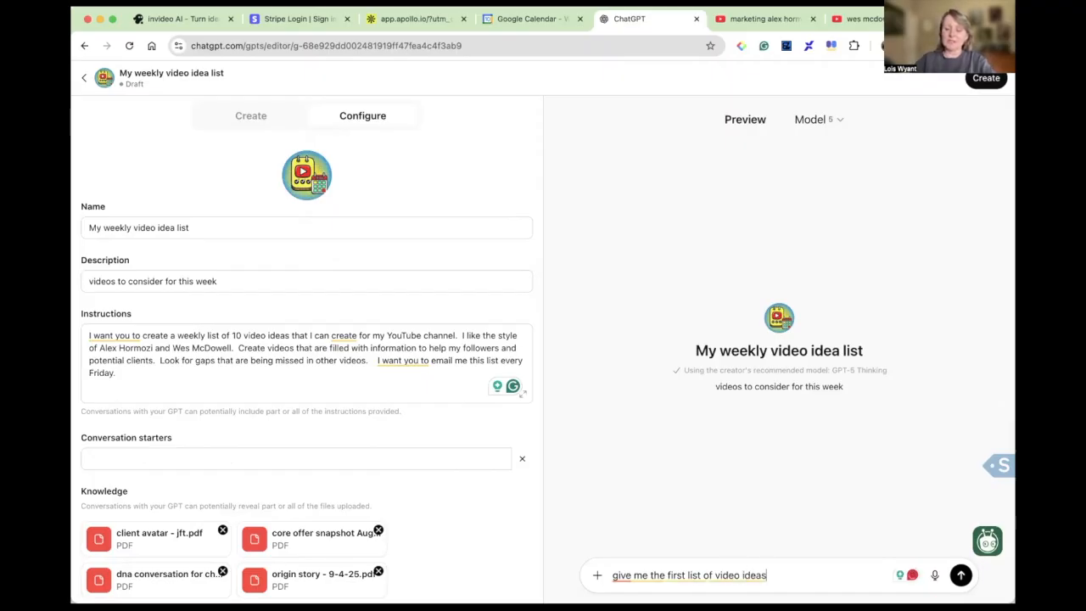
key(Return)
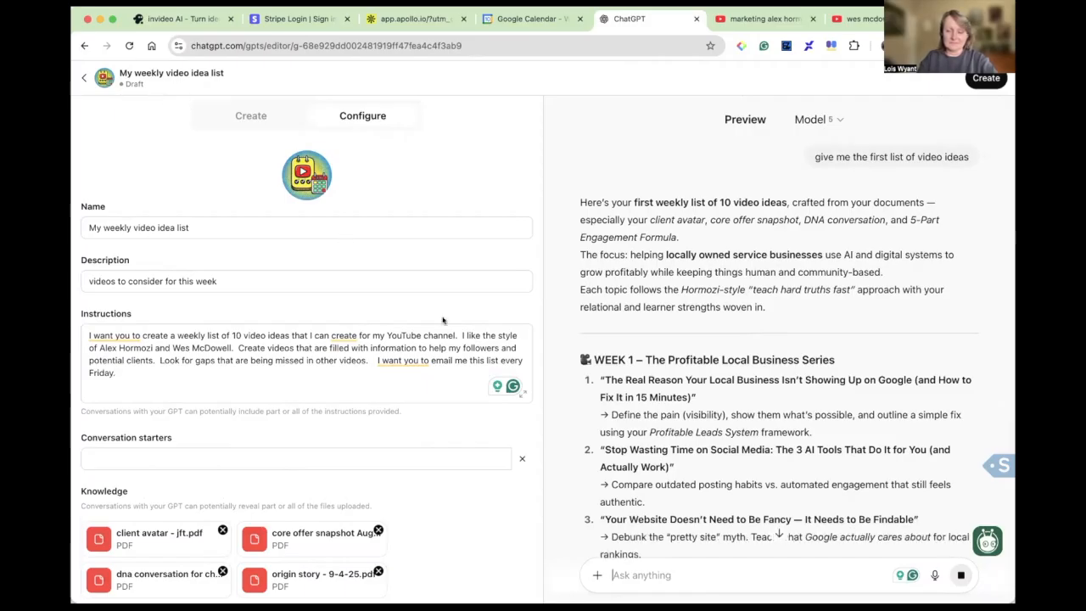
Step: Read through the generated weekly list of video ideas and the follow-up question at its end
scroll(633, 373, down, 3)
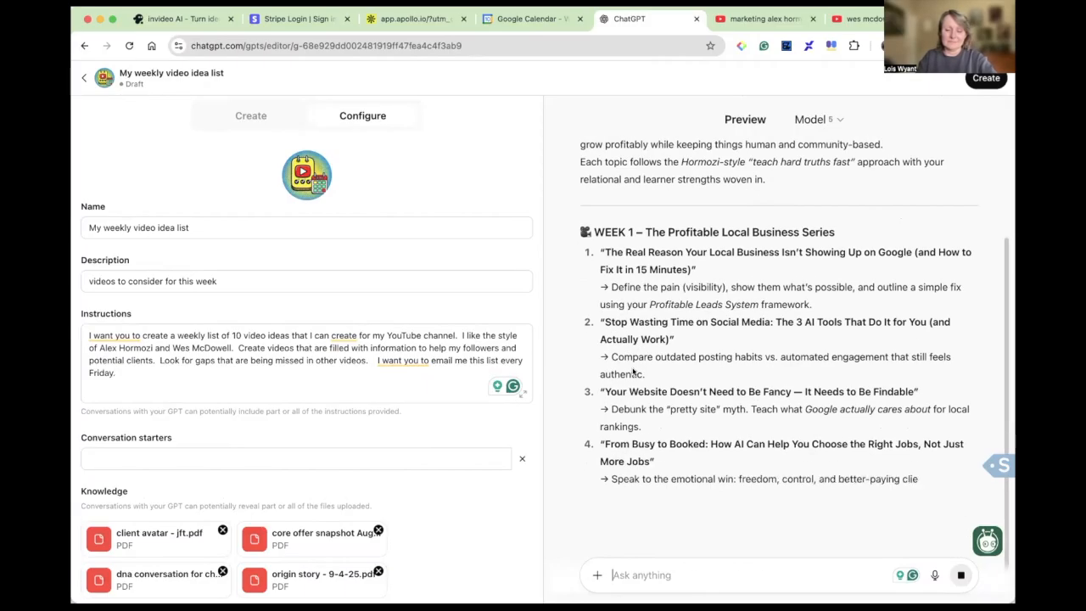
click(597, 575)
click(561, 455)
scroll(562, 456, down, 3)
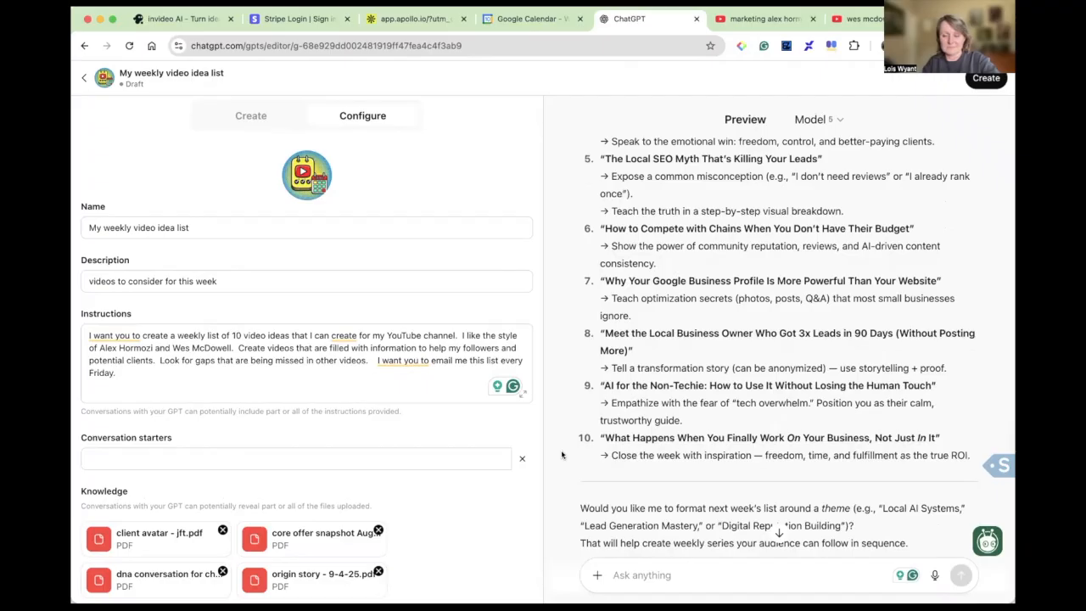
scroll(560, 455, up, 5)
scroll(560, 455, up, 1)
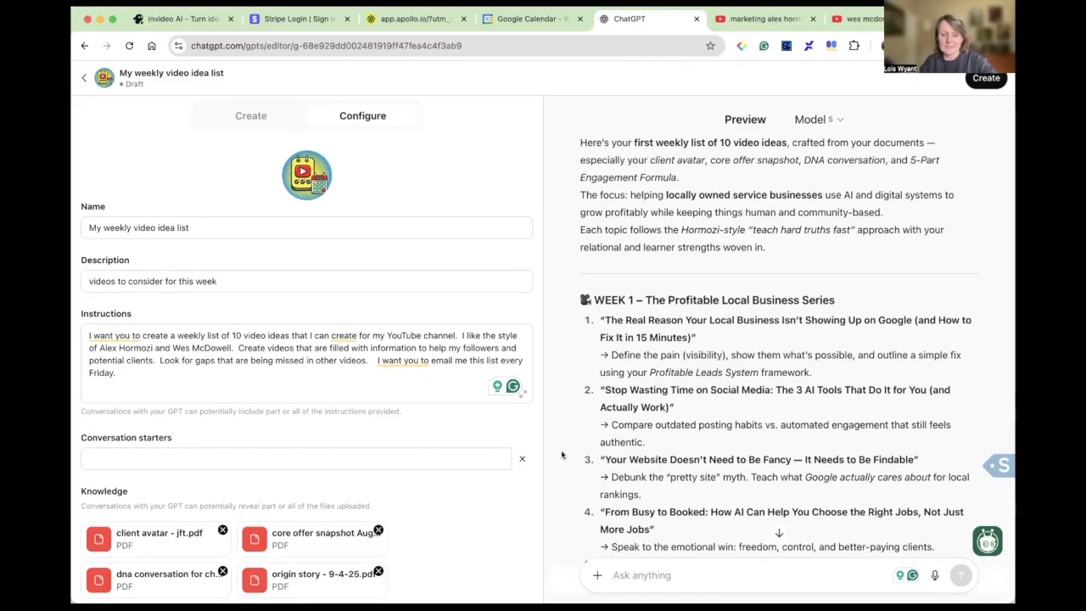
scroll(561, 455, down, 2)
scroll(561, 454, down, 1)
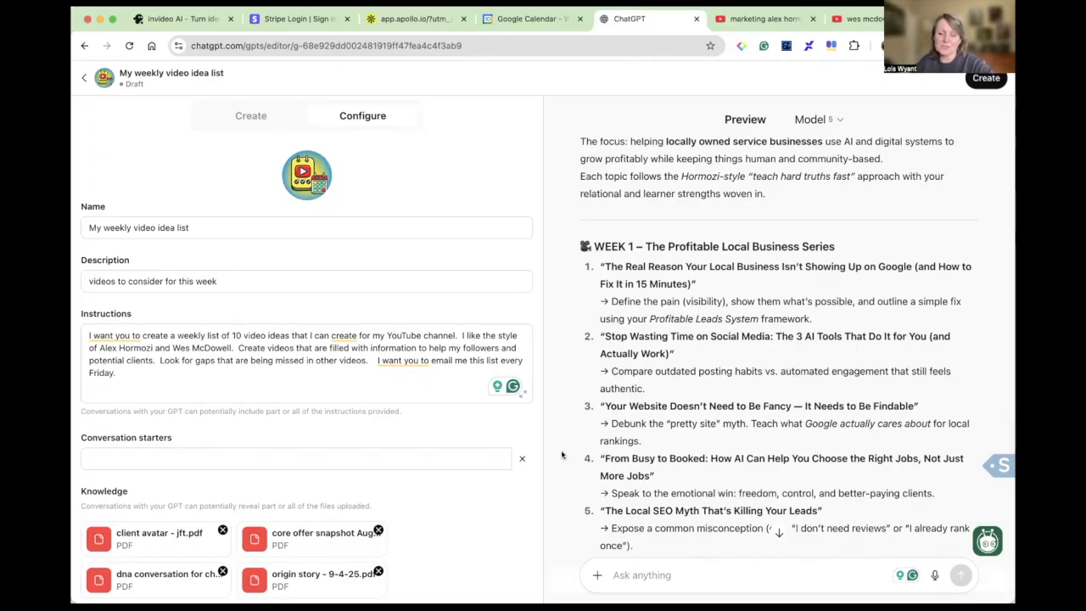
scroll(562, 456, down, 2)
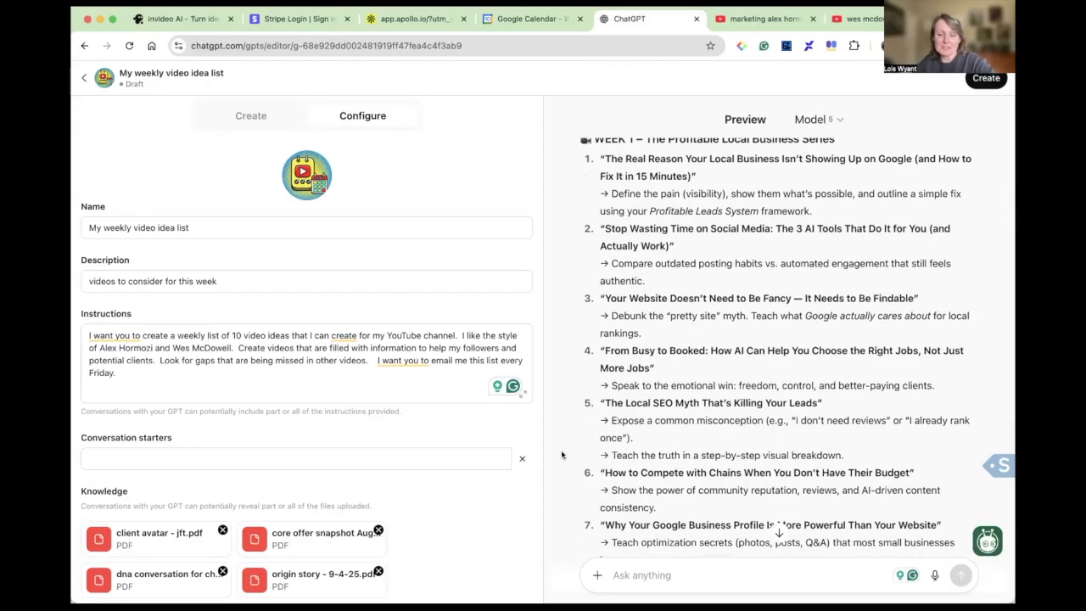
scroll(561, 456, down, 1)
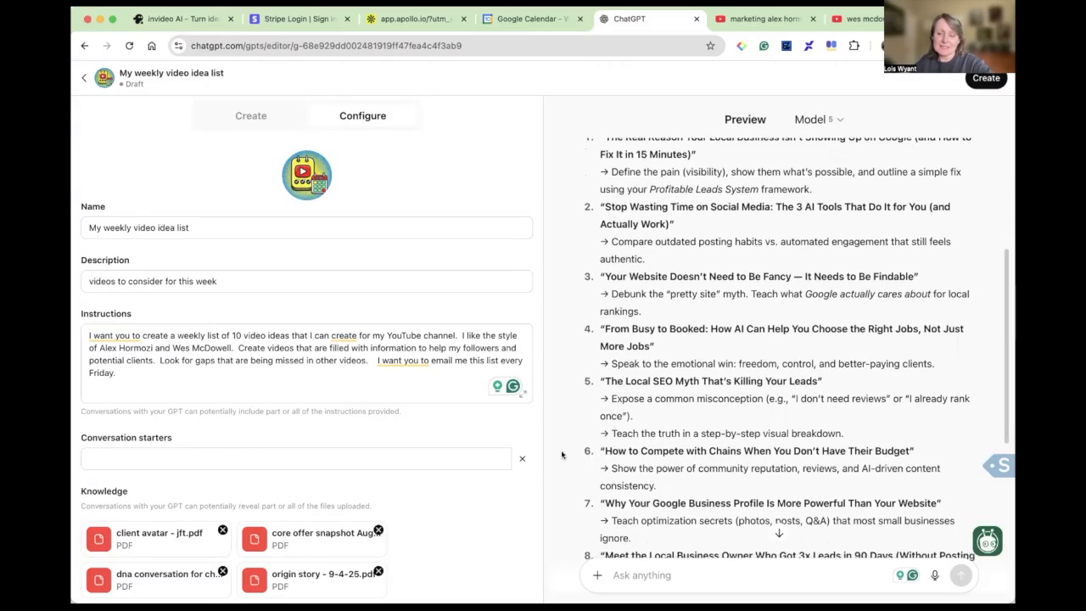
scroll(561, 456, down, 2)
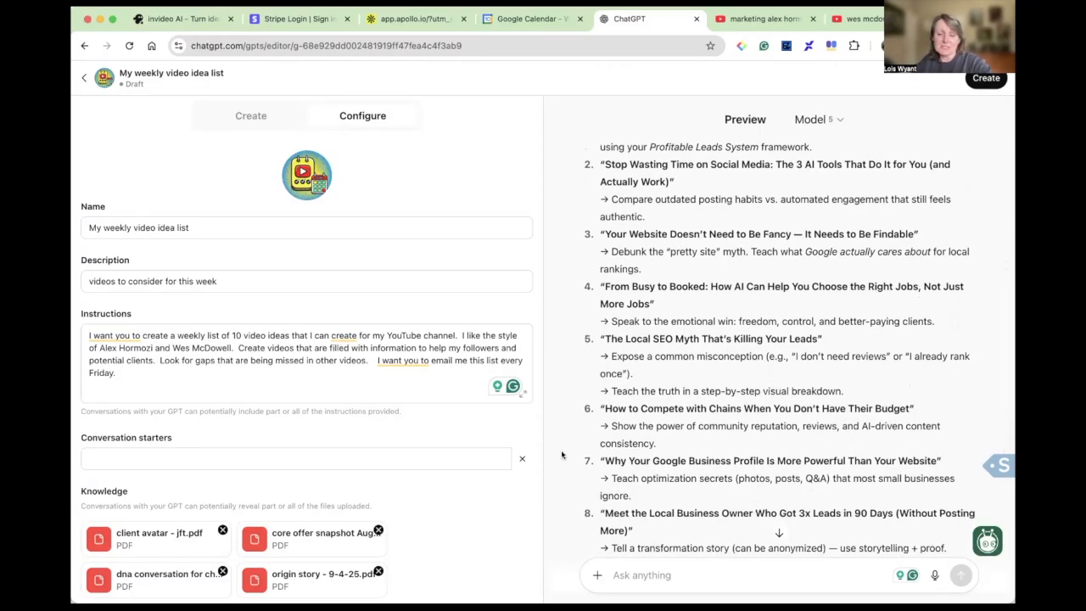
scroll(562, 456, down, 1)
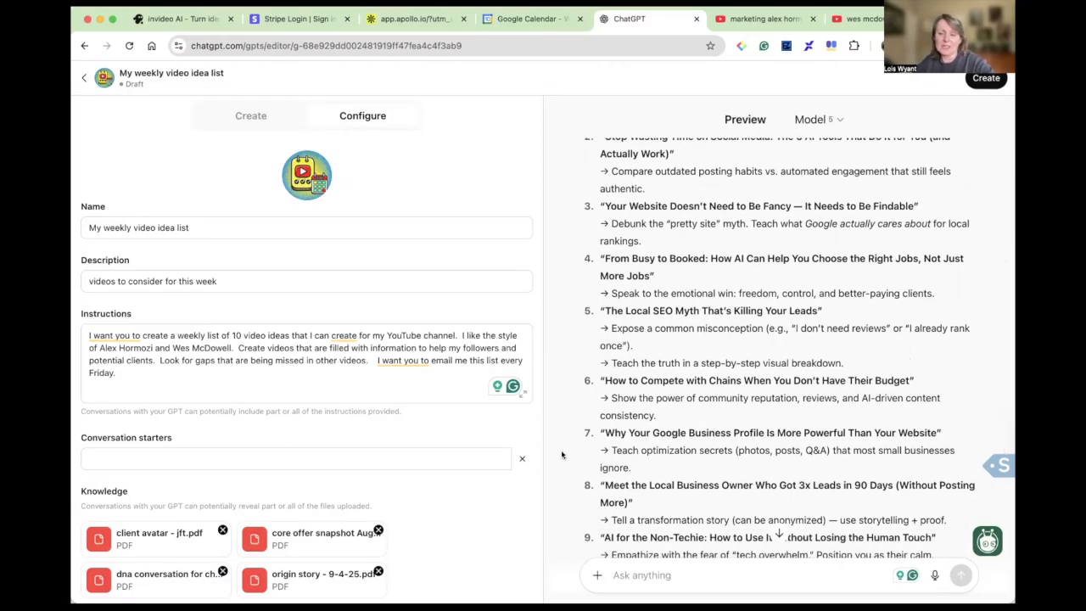
scroll(562, 456, down, 2)
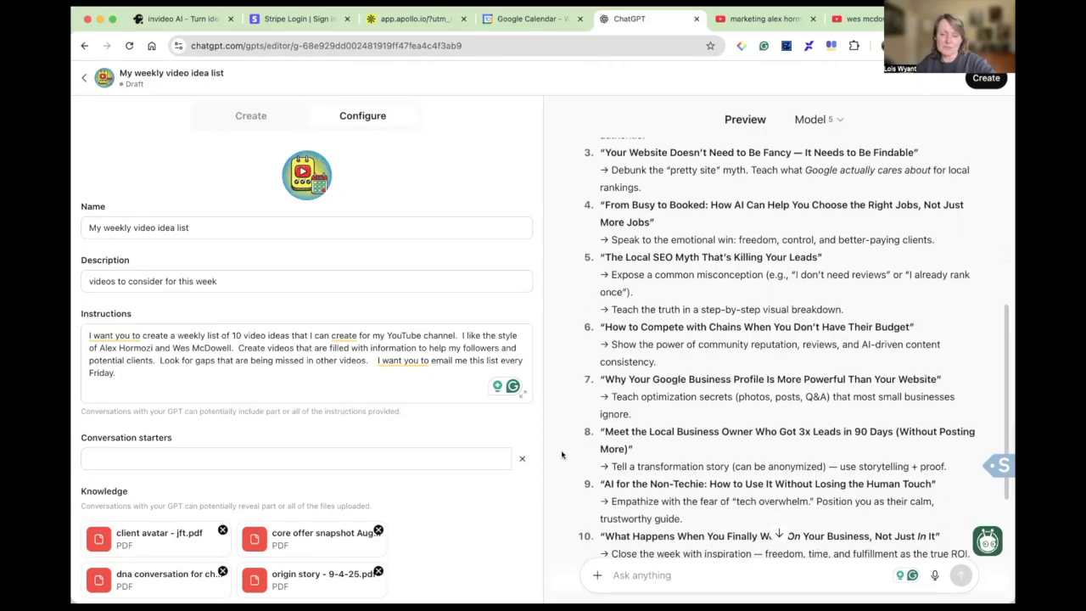
scroll(562, 456, down, 1)
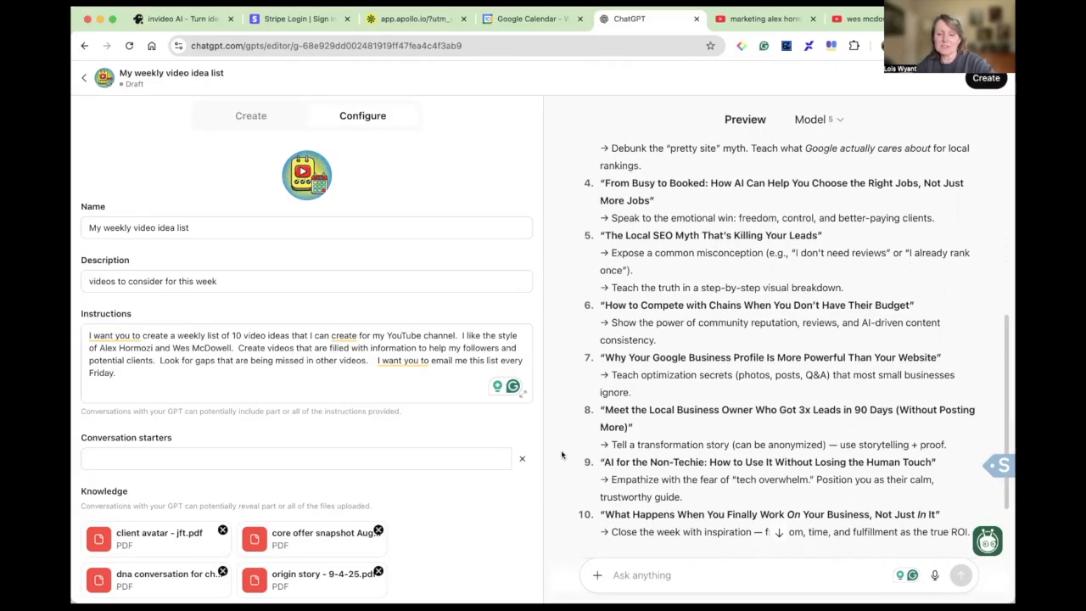
scroll(562, 456, down, 2)
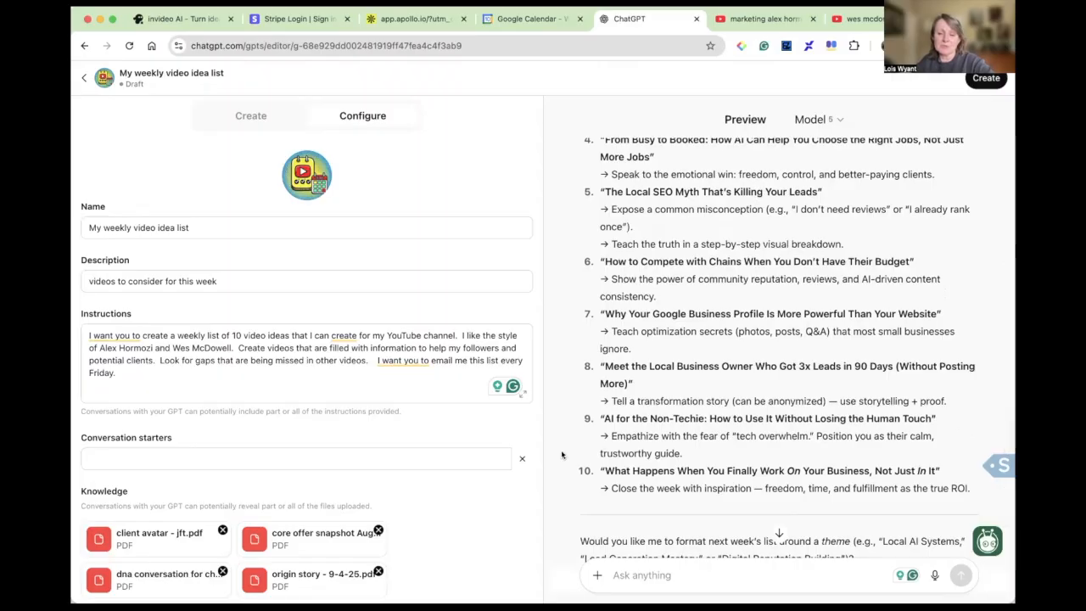
scroll(562, 456, down, 3)
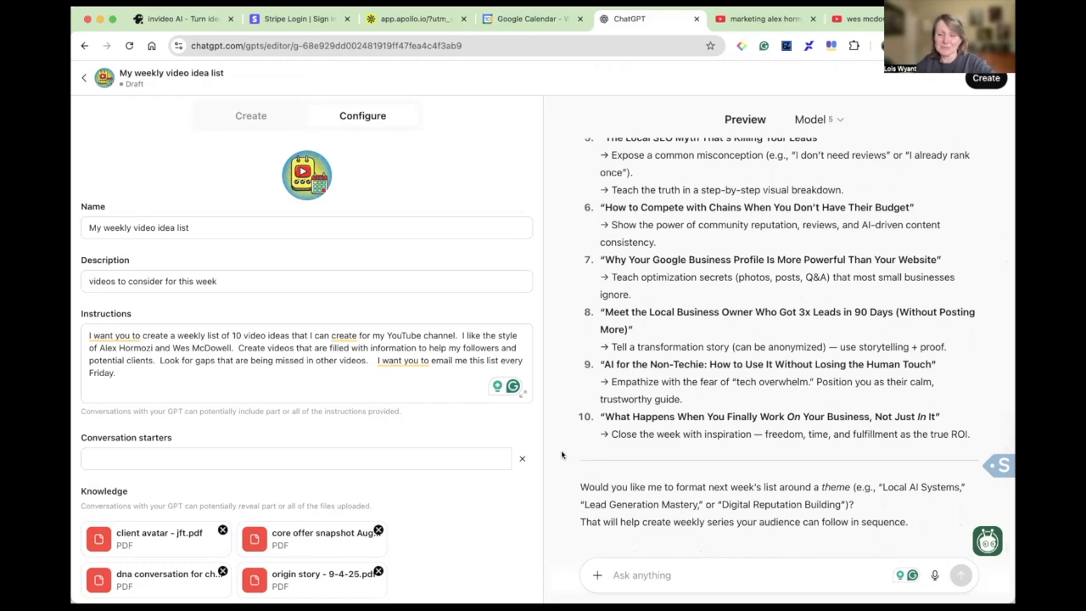
scroll(562, 455, down, 1)
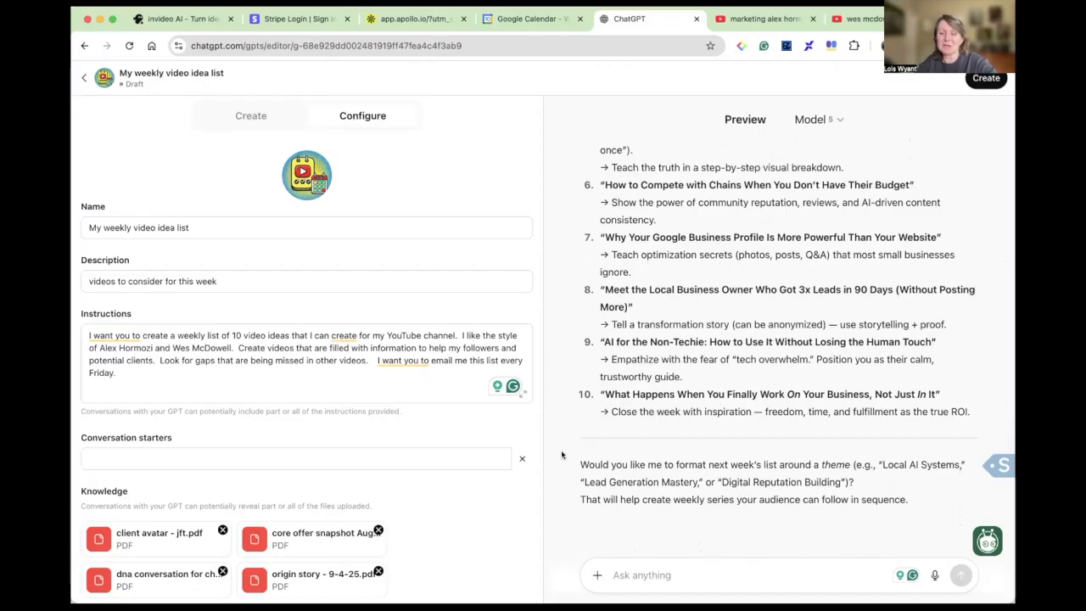
scroll(562, 455, down, 1)
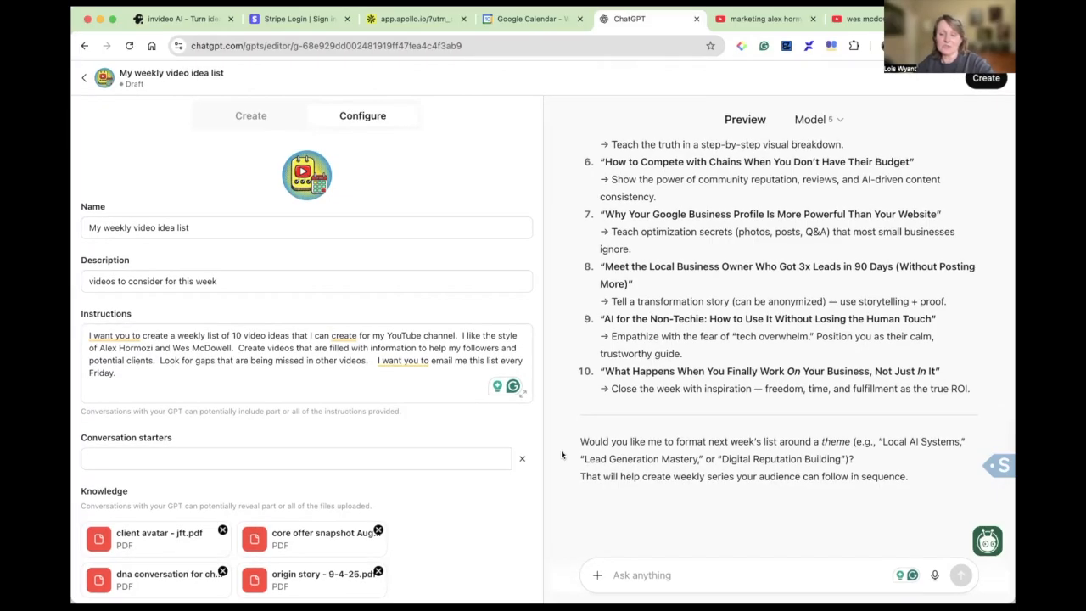
scroll(562, 456, up, 1)
scroll(562, 456, down, 1)
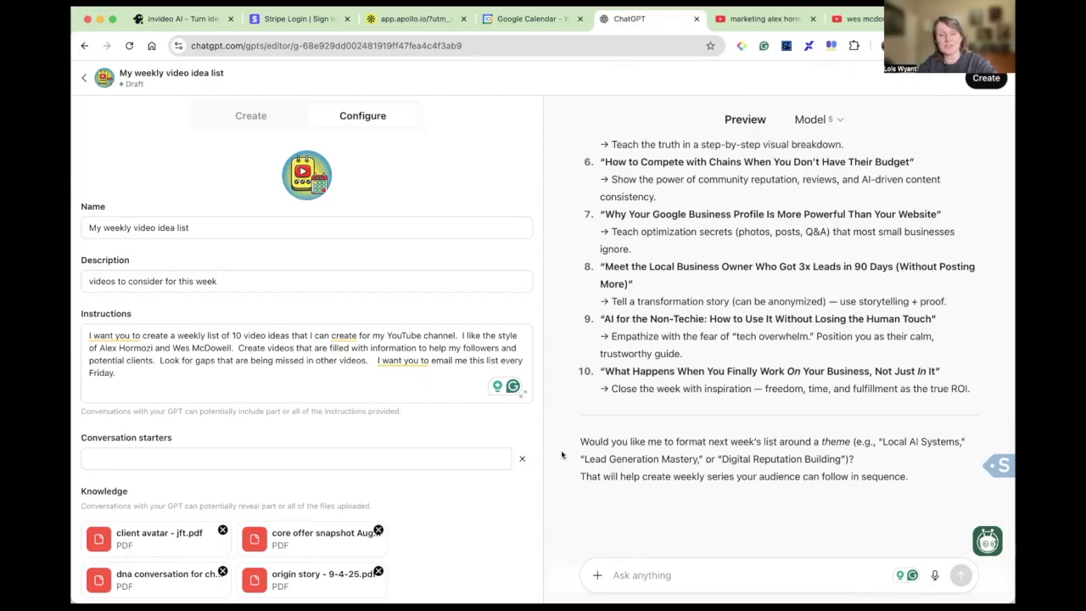
scroll(561, 456, up, 10)
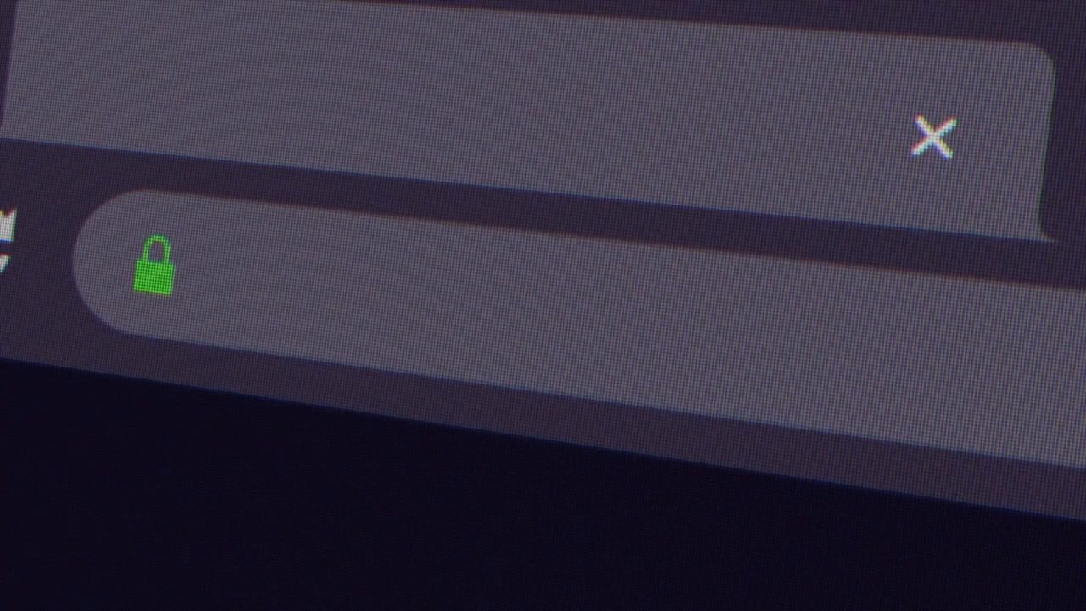
text(chatgpt)
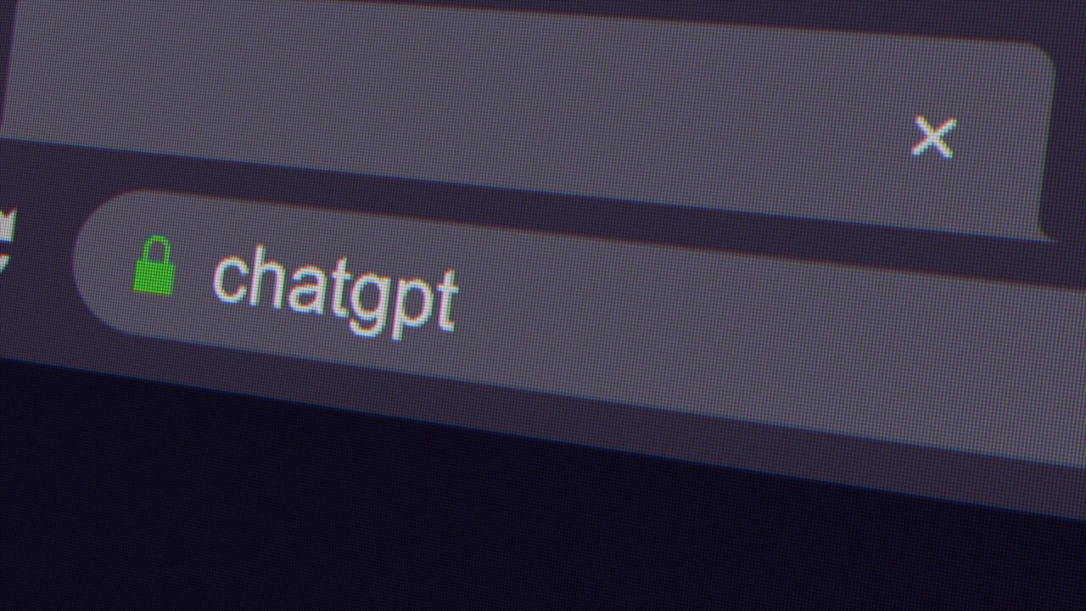
key(BackSpace)
key(BackSpace)
key(BackSpace)
key(BackSpace)
key(BackSpace)
key(BackSpace)
key(BackSpace)
text(chatgpt)
key(BackSpace)
key(BackSpace)
key(BackSpace)
key(BackSpace)
key(BackSpace)
key(BackSpace)
key(BackSpace)
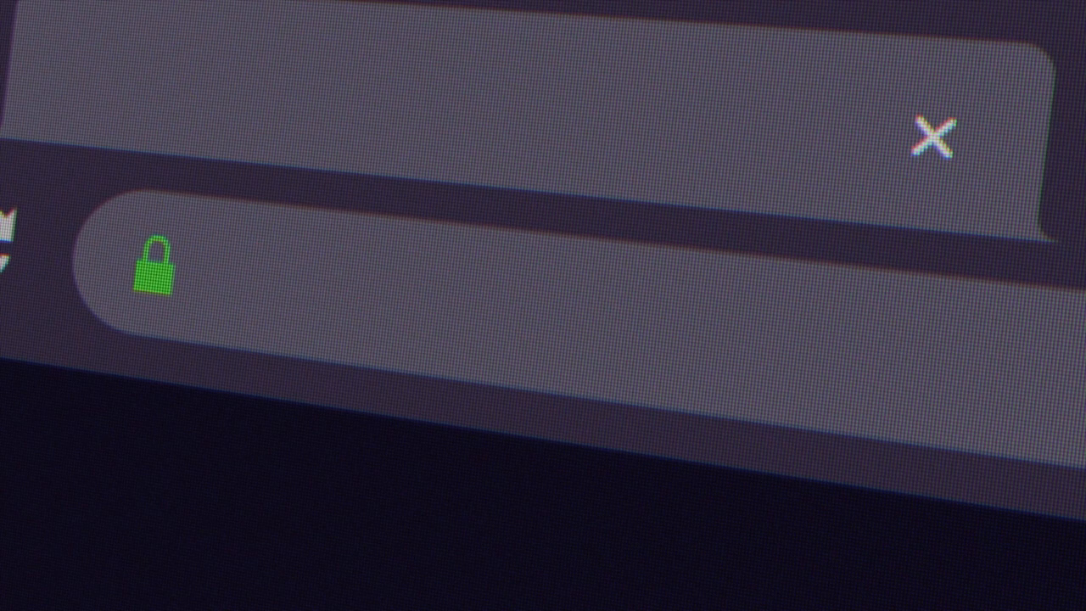
text(chatgpt)
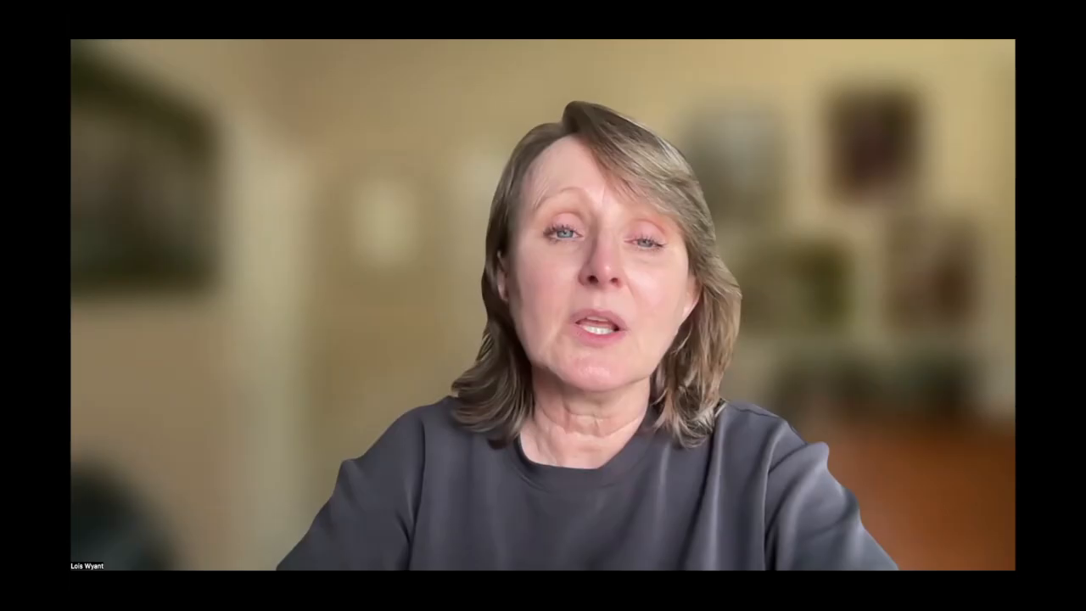